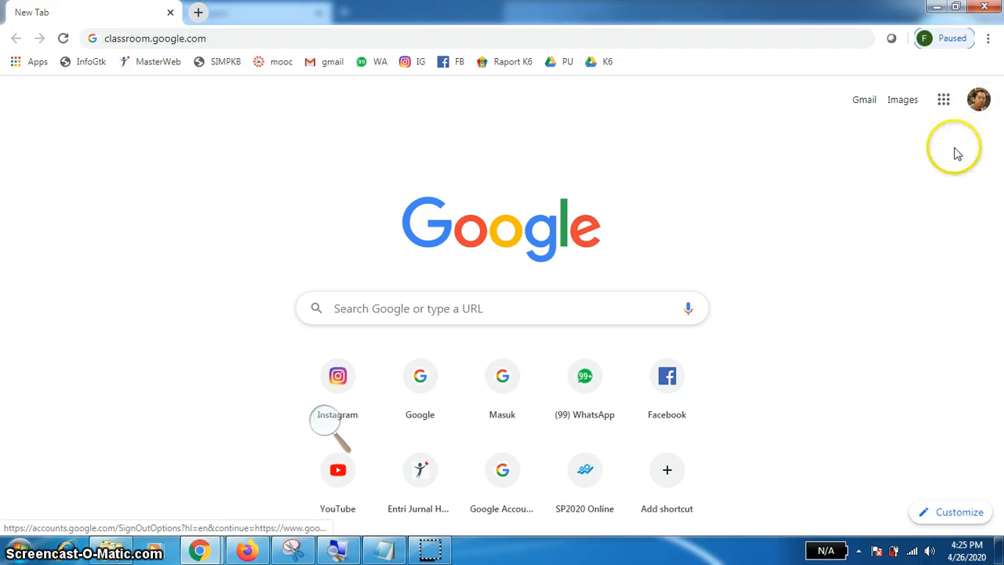
# Open the Google Classroom site at classroom.google.com
pyautogui.click(258, 39)
pyautogui.click(251, 38)
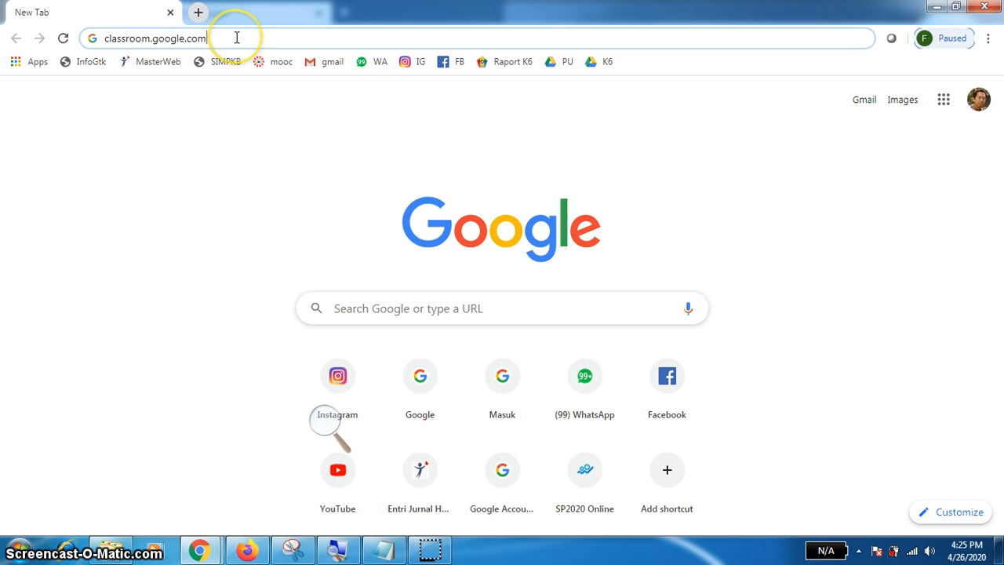
pyautogui.press('Return')
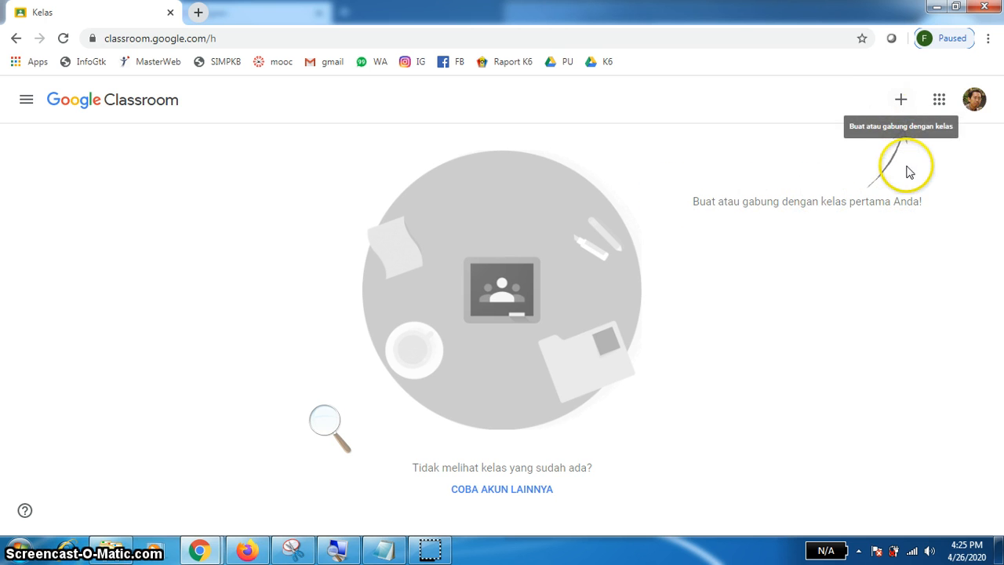
# Start creating a new class (Buat kelas) from the Classroom home page
pyautogui.click(901, 101)
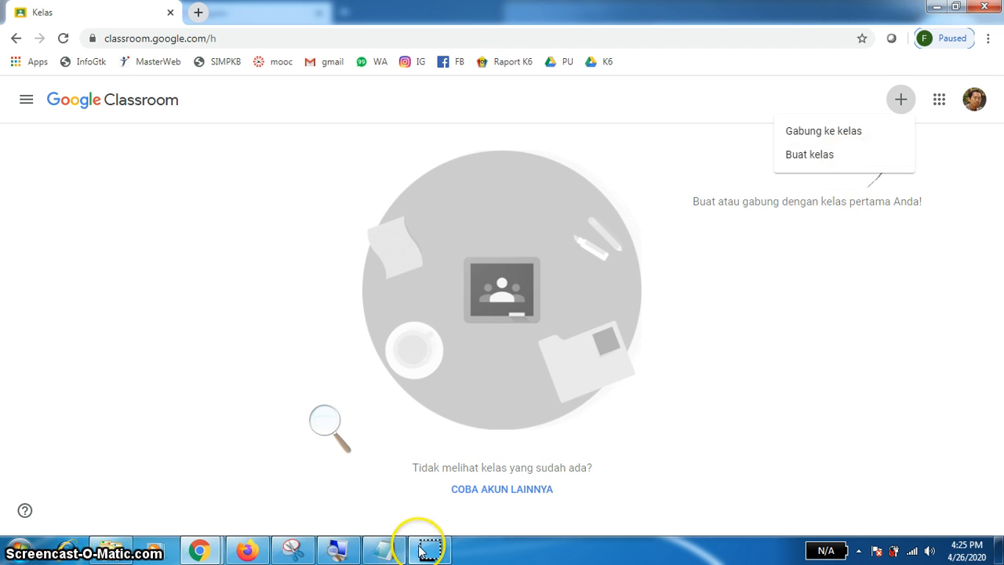
pyautogui.click(881, 148)
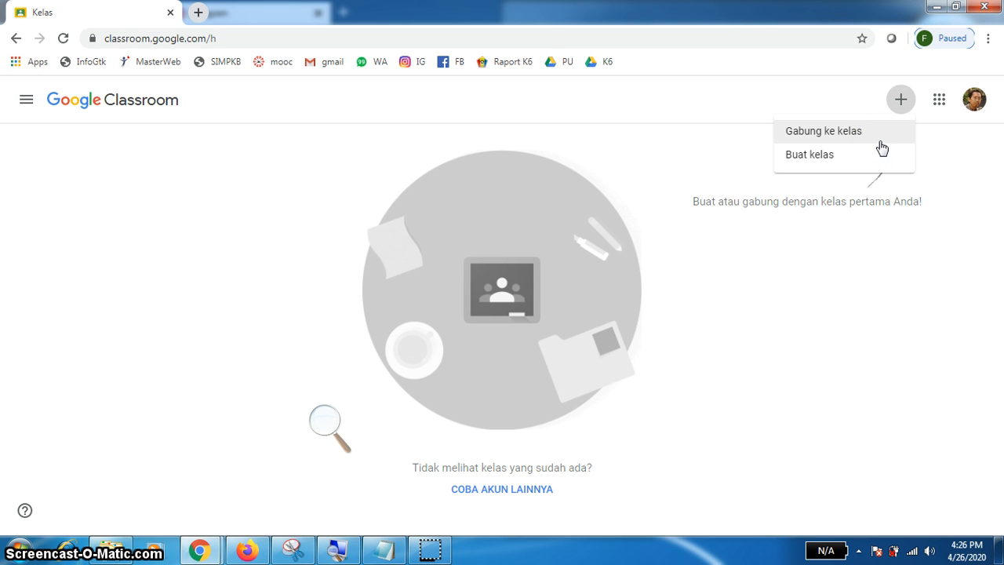
pyautogui.click(845, 161)
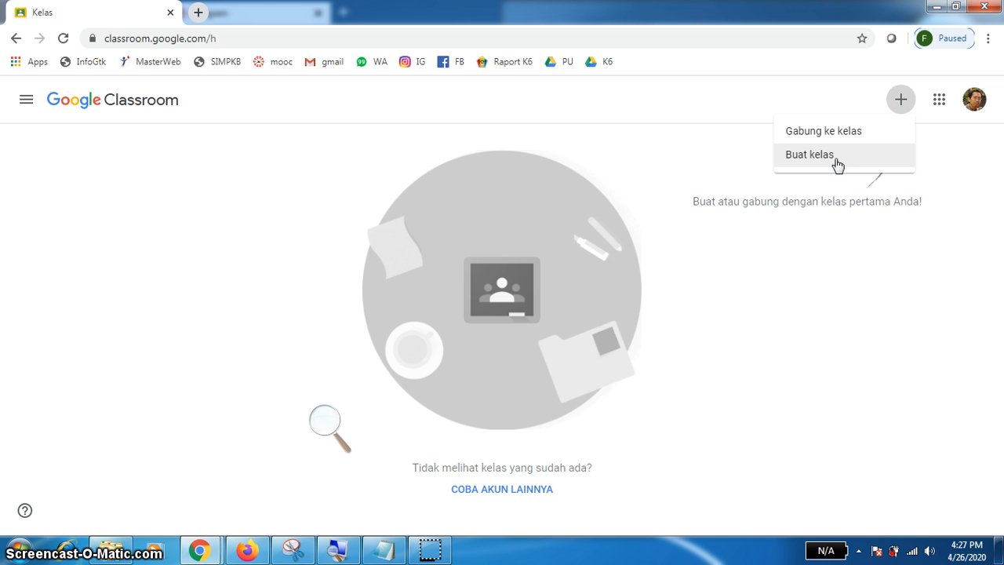
pyautogui.click(829, 162)
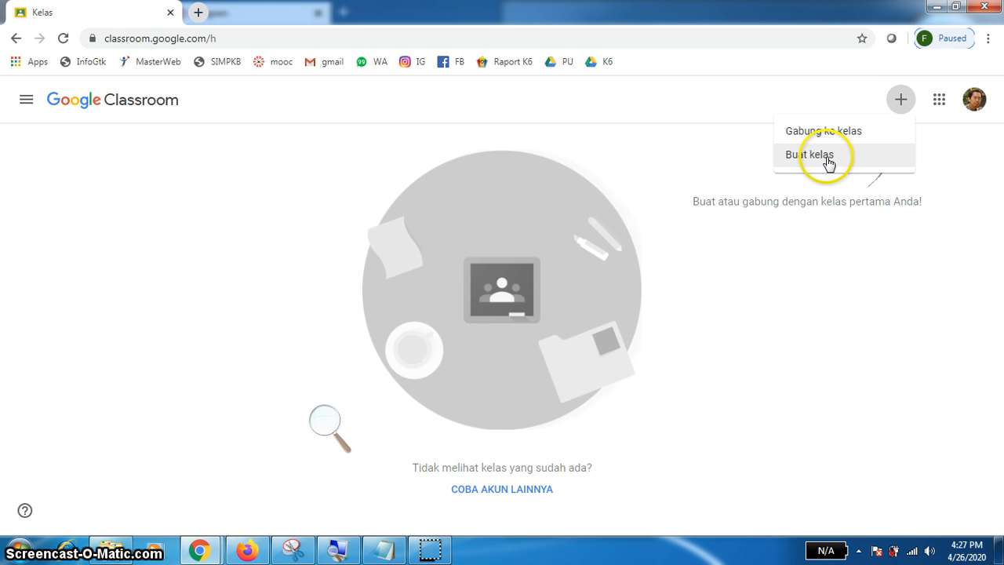
pyautogui.click(828, 163)
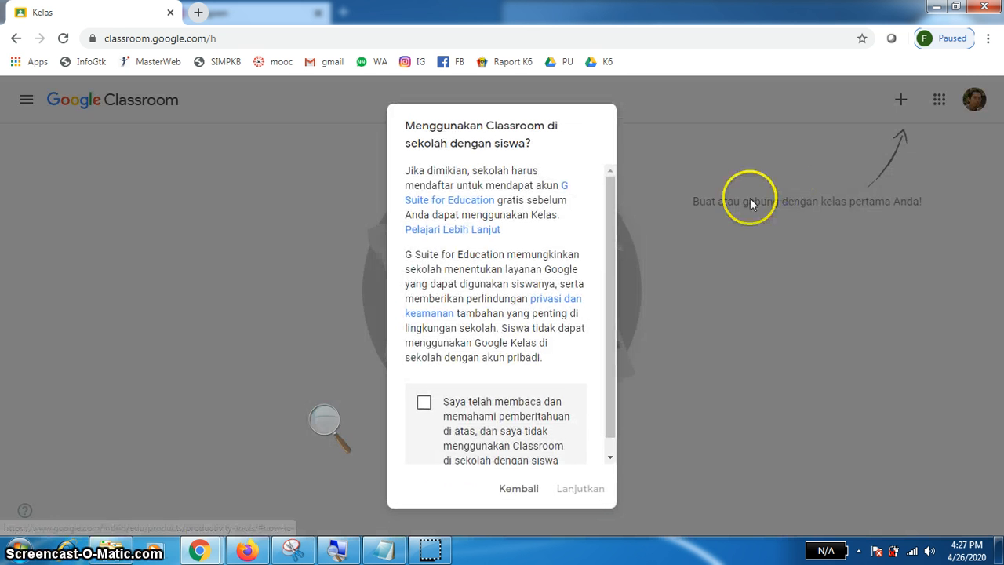
# Accept the notice about using Classroom at a school with students and continue to the class details form
pyautogui.click(423, 404)
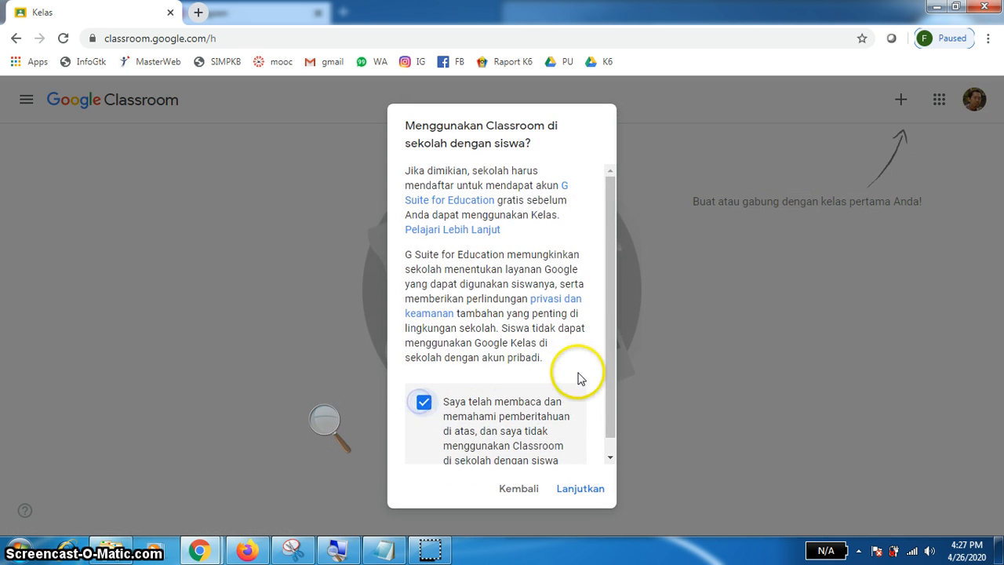
pyautogui.moveTo(611, 364); pyautogui.dragTo(606, 478)
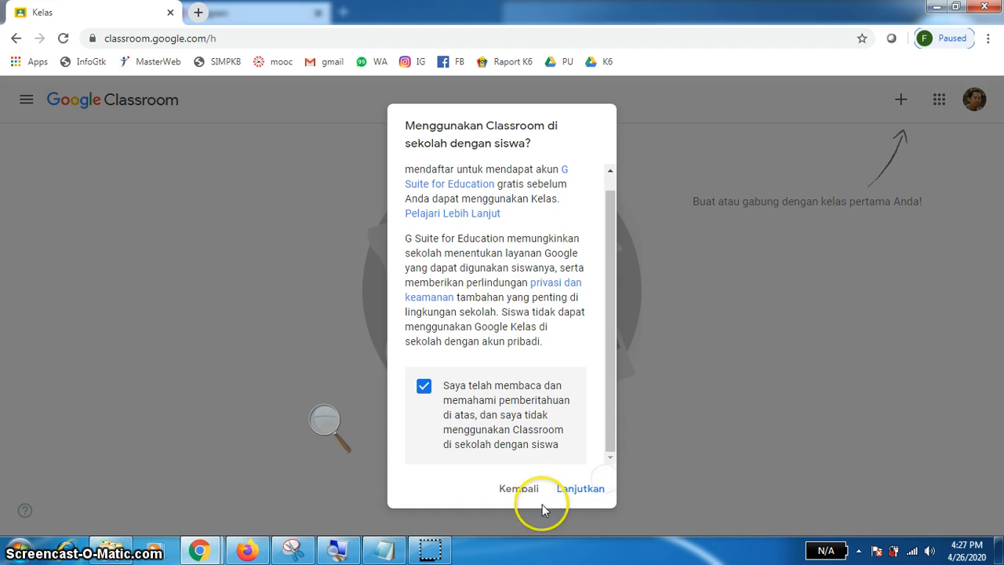
pyautogui.click(593, 492)
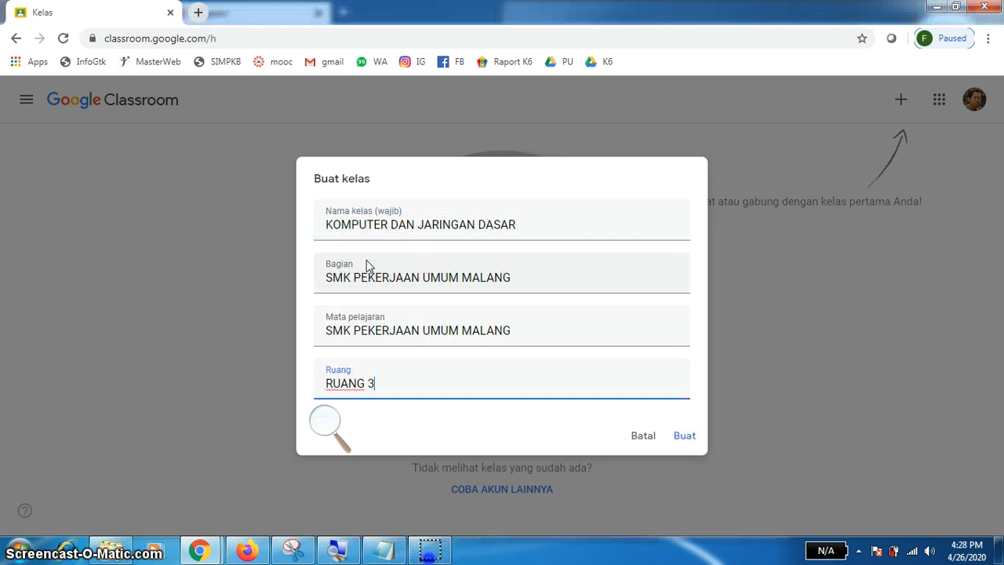
# Create the class KOMPUTER DAN JARINGAN DASAR with section and subject SMK PEKERJAAN UMUM MALANG and room RUANG 3, and dismiss the What's new notice
pyautogui.click(352, 222)
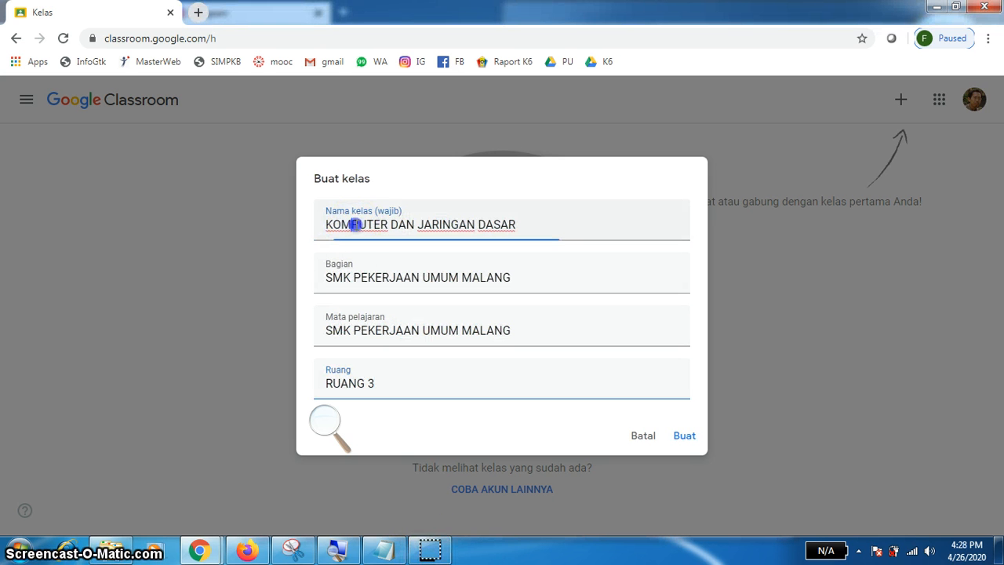
pyautogui.click(328, 221)
pyautogui.moveTo(328, 222); pyautogui.dragTo(507, 251)
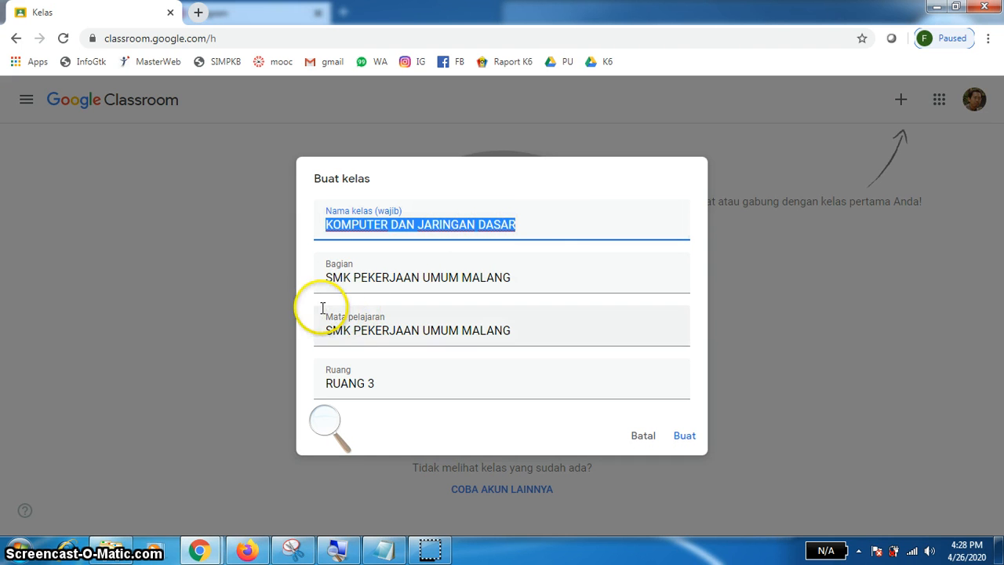
pyautogui.click(389, 281)
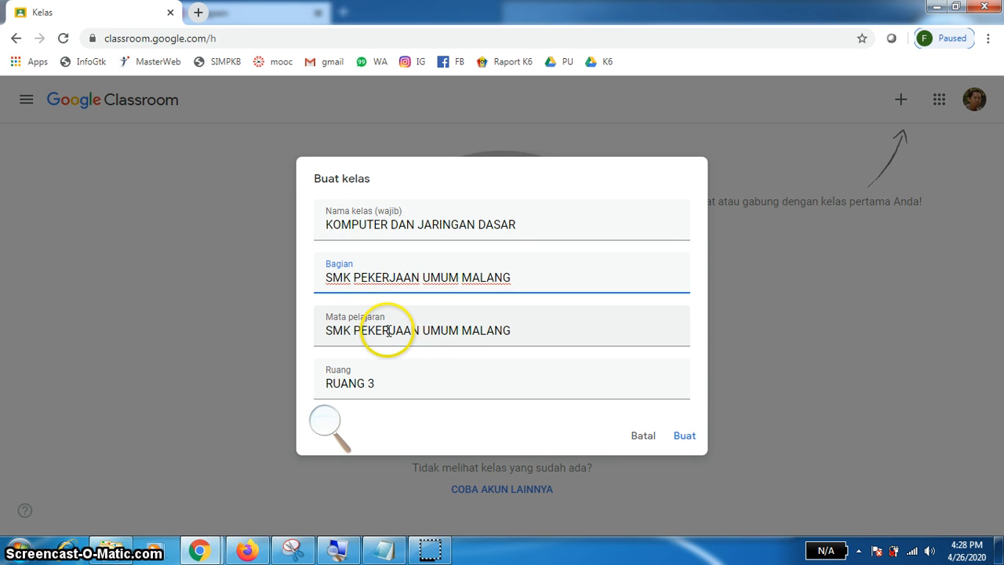
pyautogui.click(439, 331)
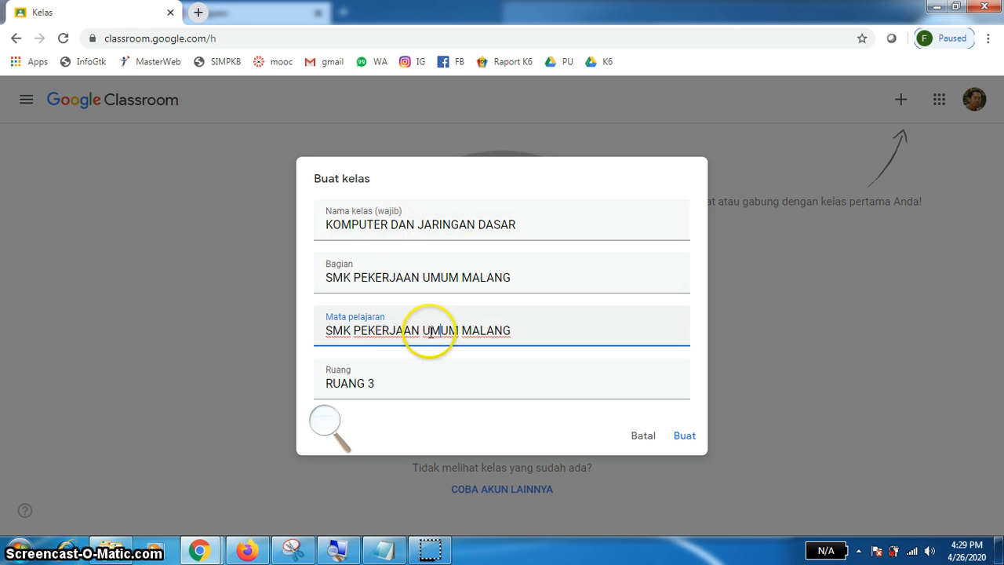
pyautogui.click(526, 328)
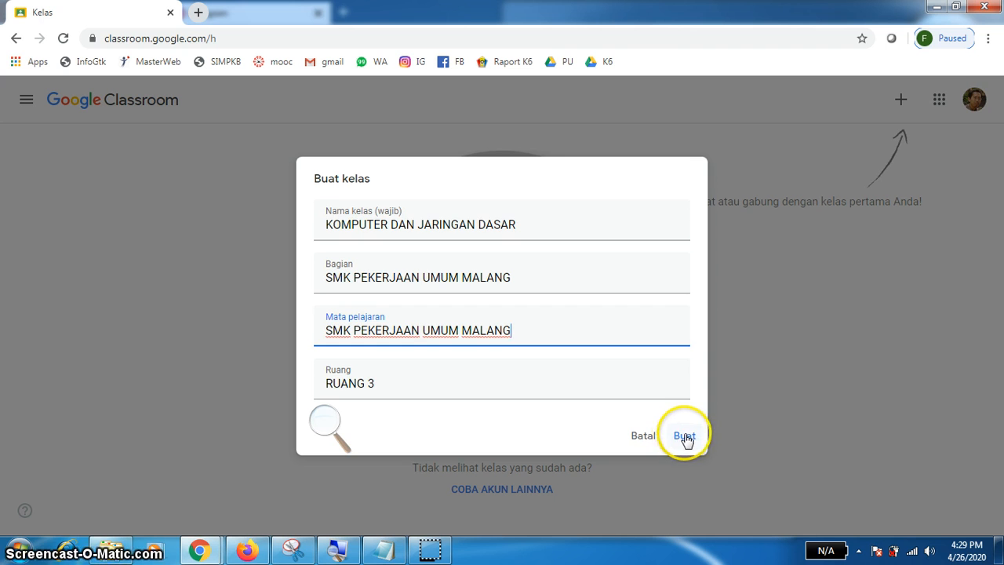
pyautogui.click(684, 437)
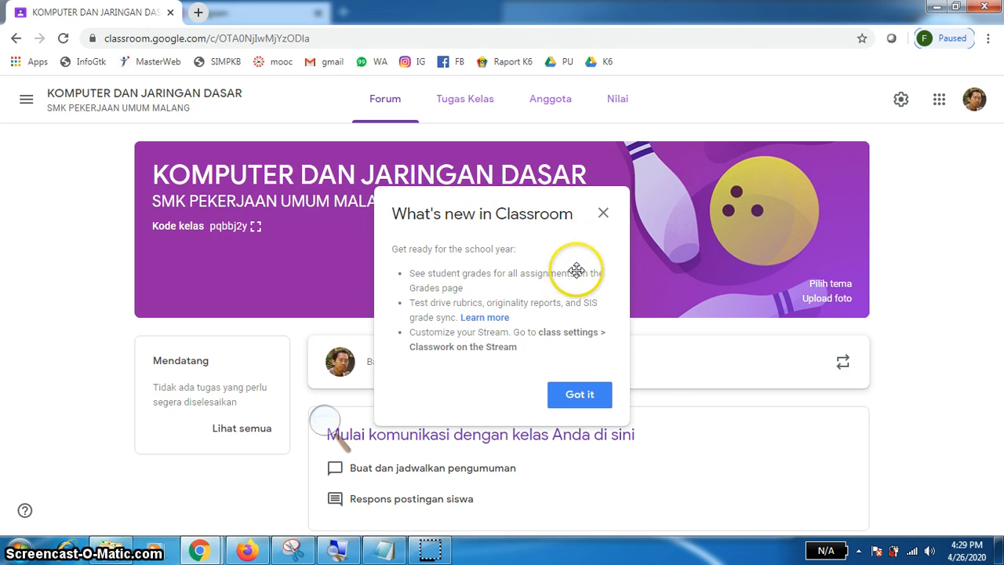
pyautogui.click(602, 212)
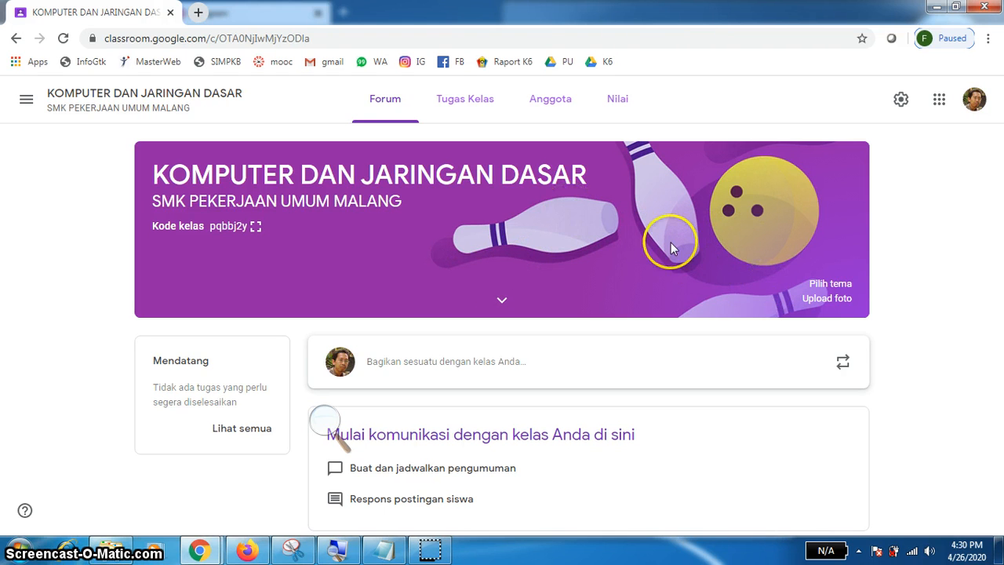
# Look through the new class's Forum, Tugas Kelas, Anggota and Nilai pages, and return to the Forum page
pyautogui.click(385, 102)
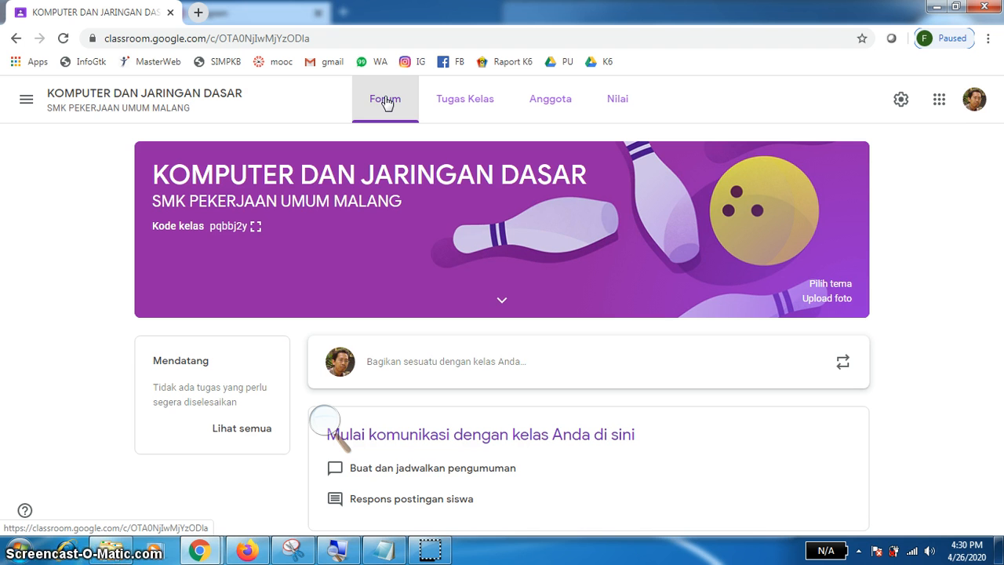
pyautogui.click(466, 104)
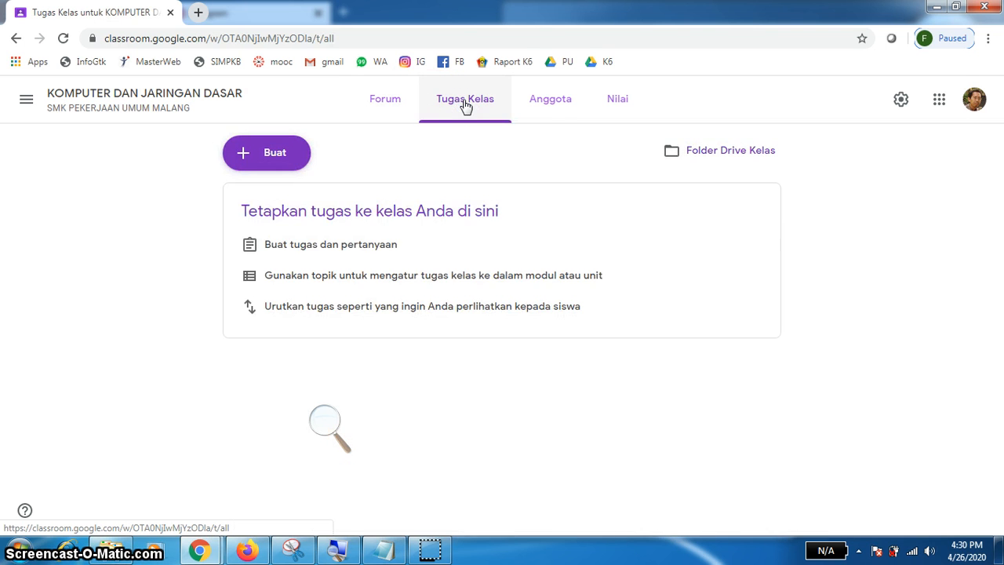
pyautogui.click(559, 108)
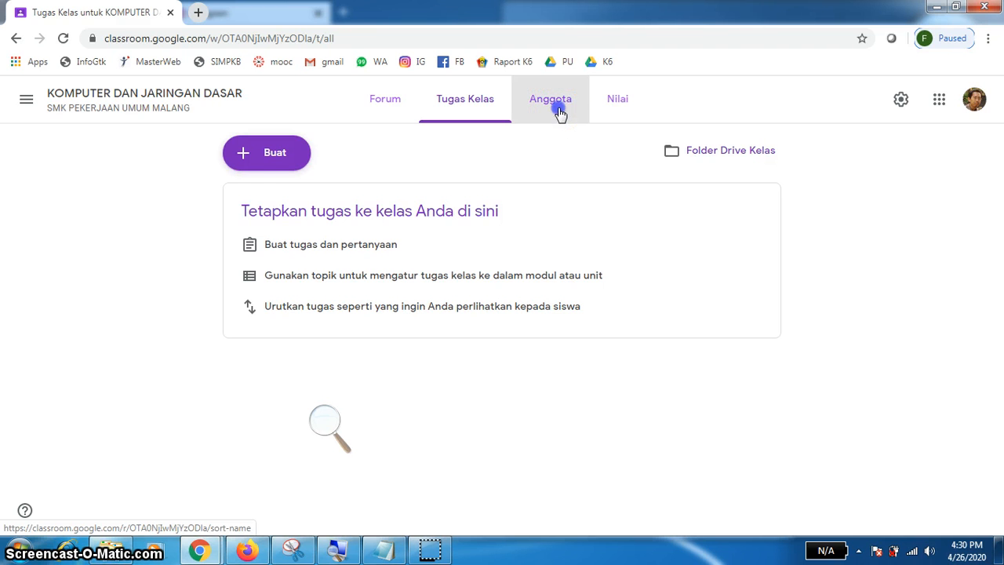
pyautogui.click(616, 105)
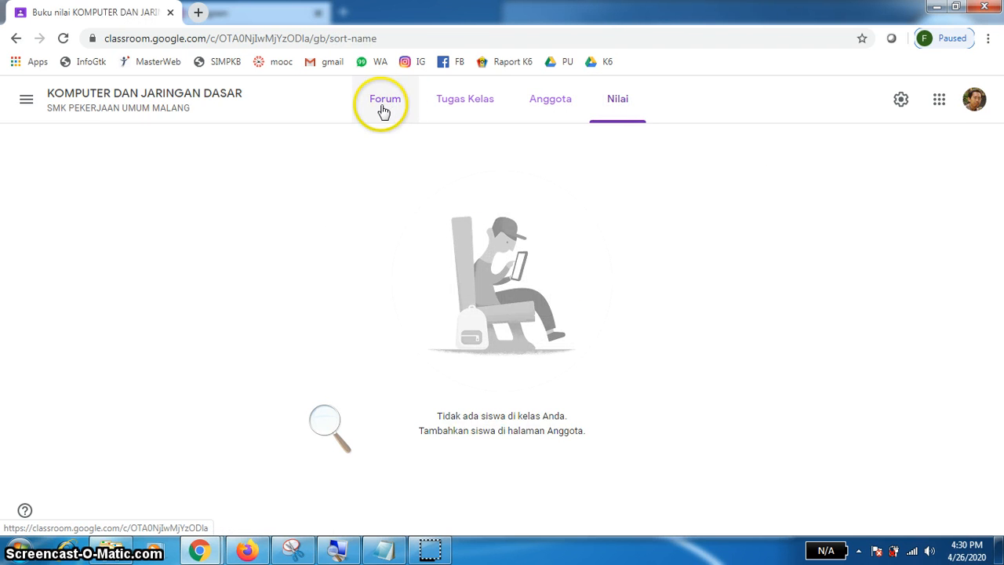
pyautogui.click(383, 107)
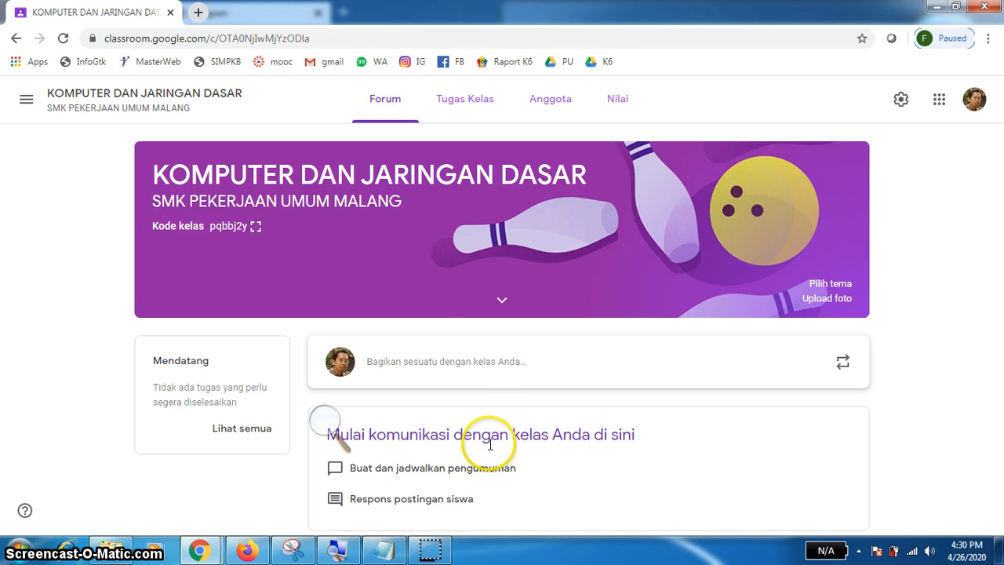
pyautogui.click(468, 105)
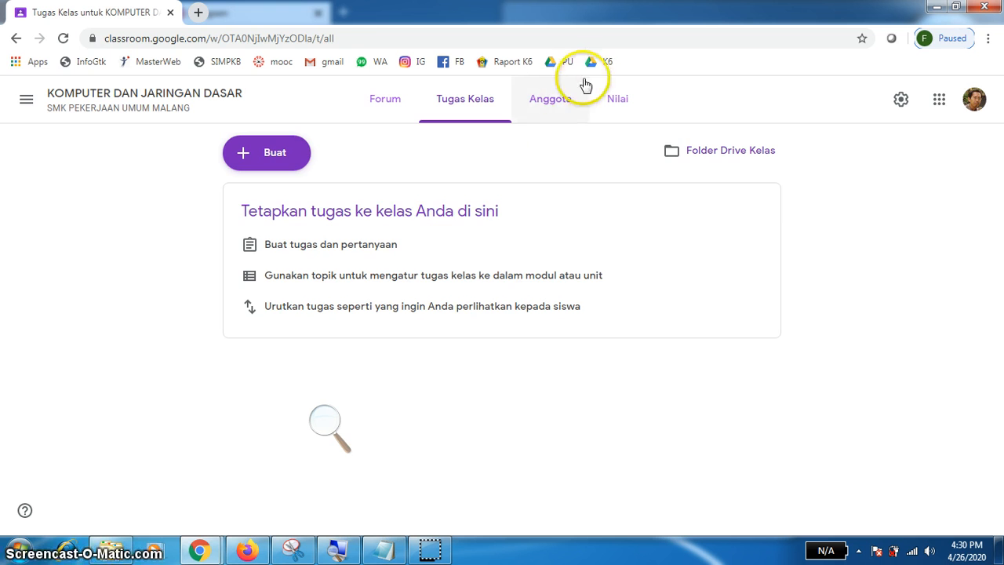
pyautogui.click(559, 100)
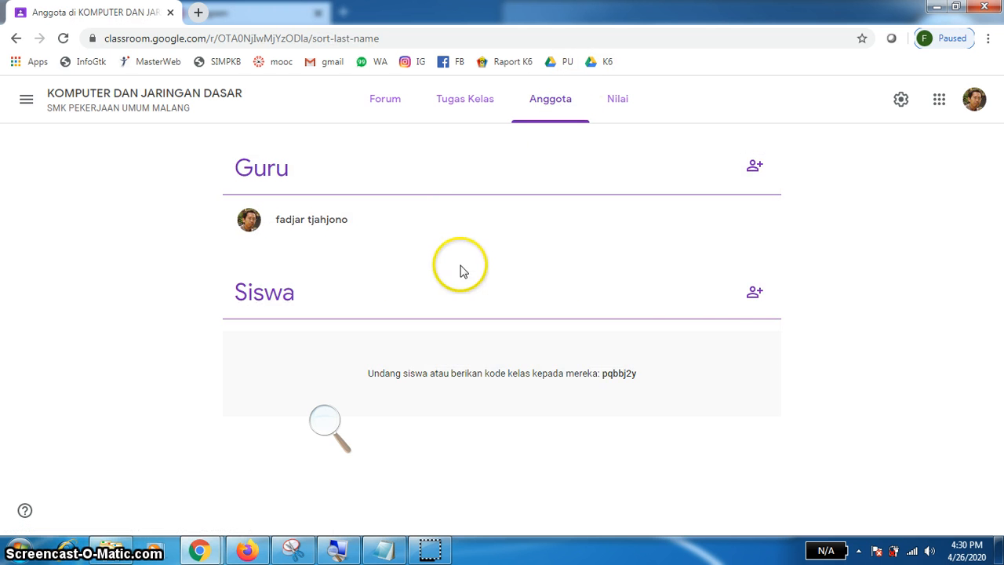
pyautogui.click(755, 297)
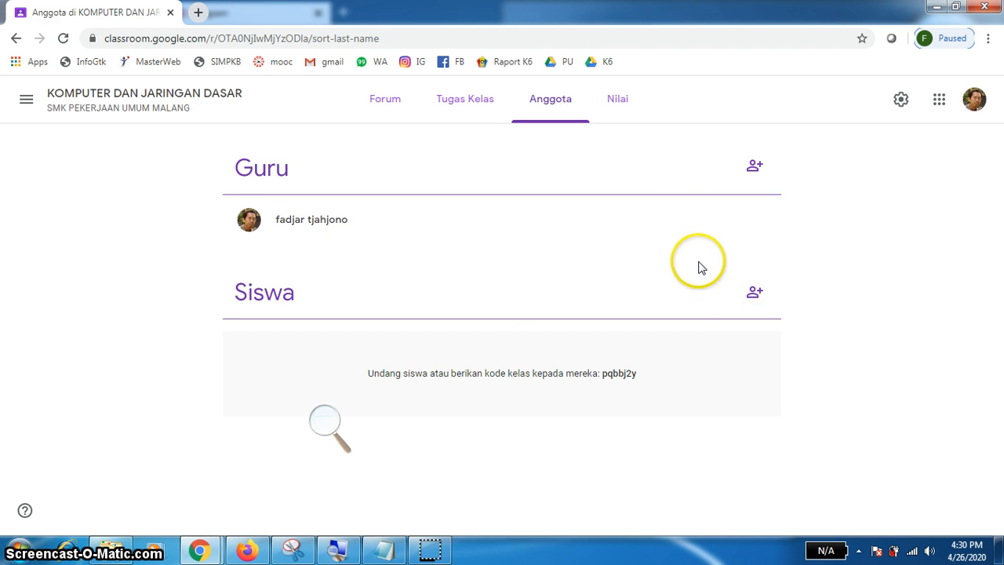
pyautogui.click(624, 110)
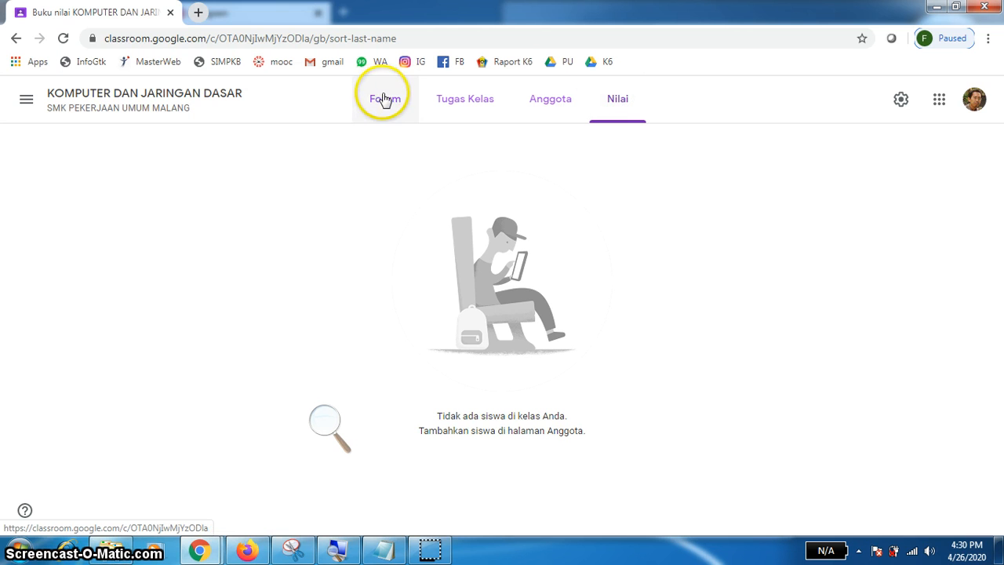
pyautogui.click(384, 102)
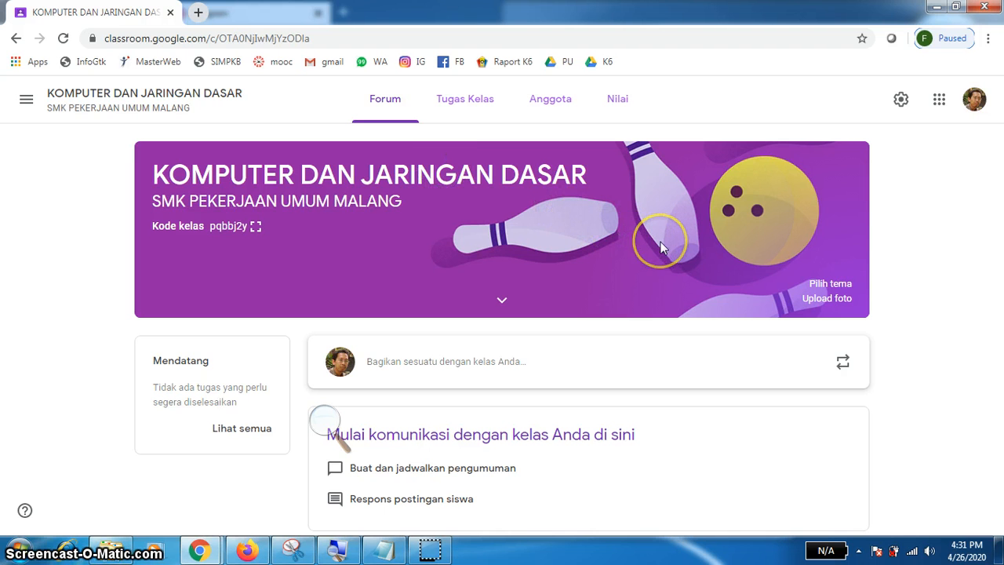
# Open Google's image search in a new browser tab, keeping the class page open
pyautogui.click(199, 12)
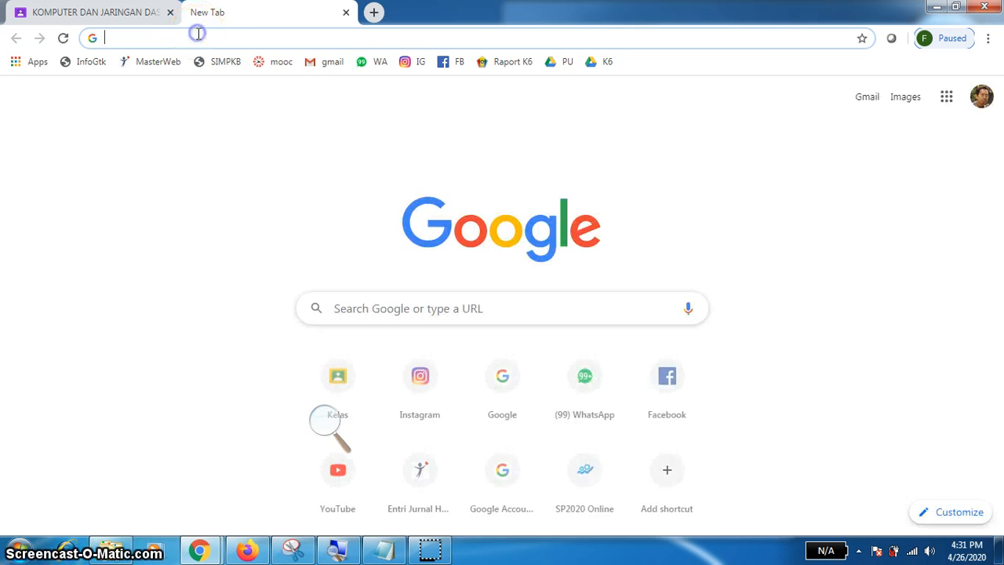
pyautogui.write('goo')
pyautogui.press('Return')
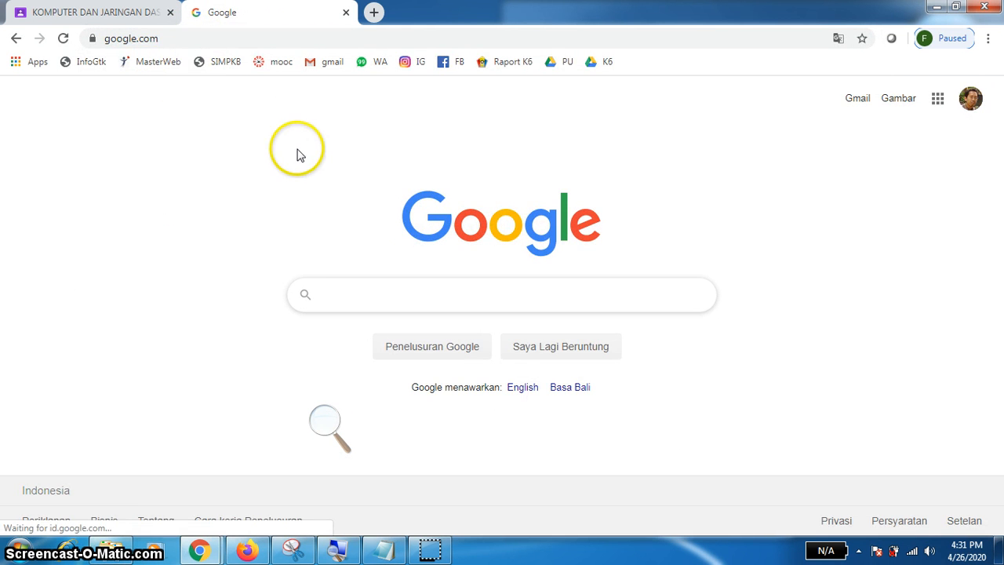
pyautogui.click(894, 101)
# Search Google Images for "gambar jaringan komputer"
pyautogui.click(417, 287)
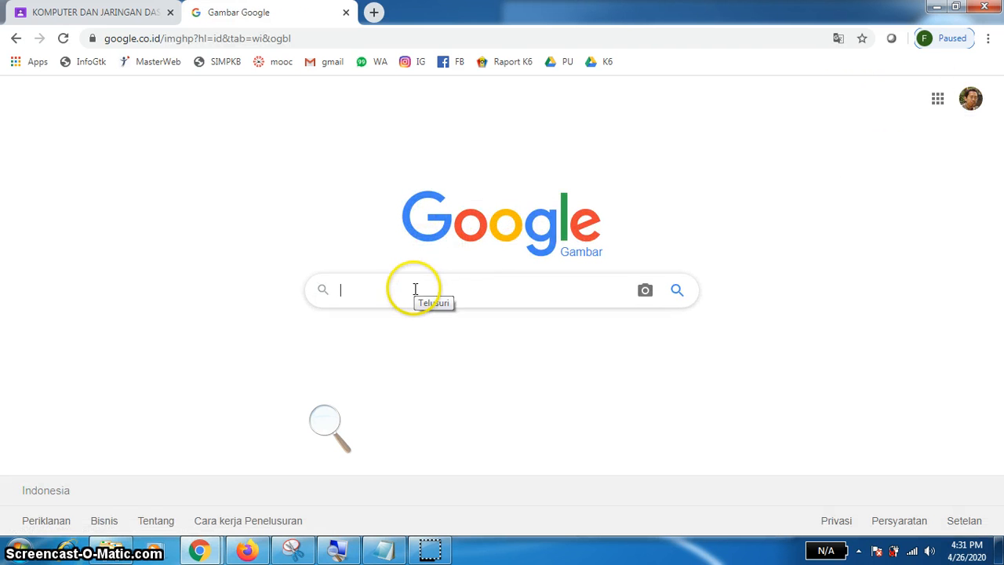
pyautogui.write('g')
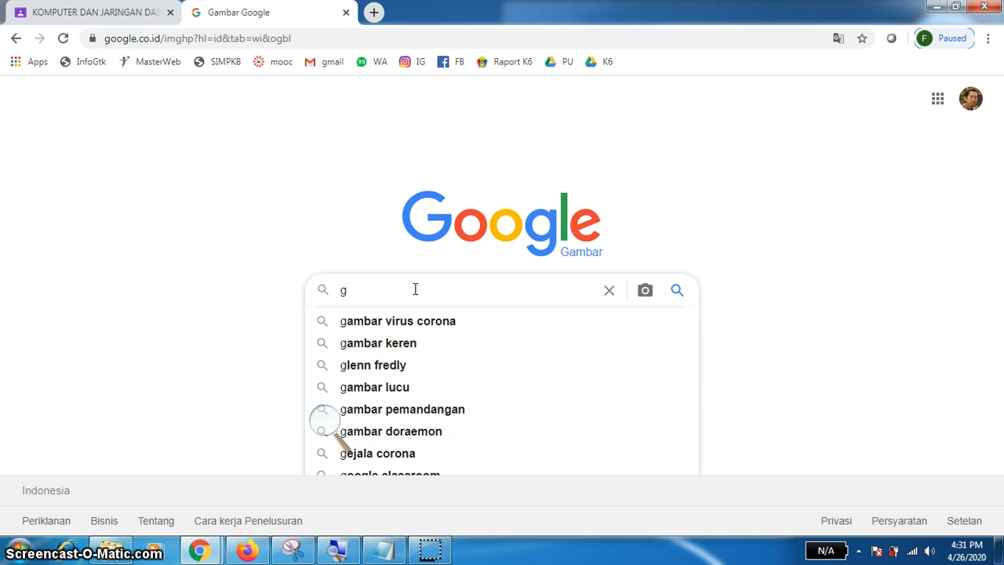
pyautogui.write('ab')
pyautogui.press('BackSpace')
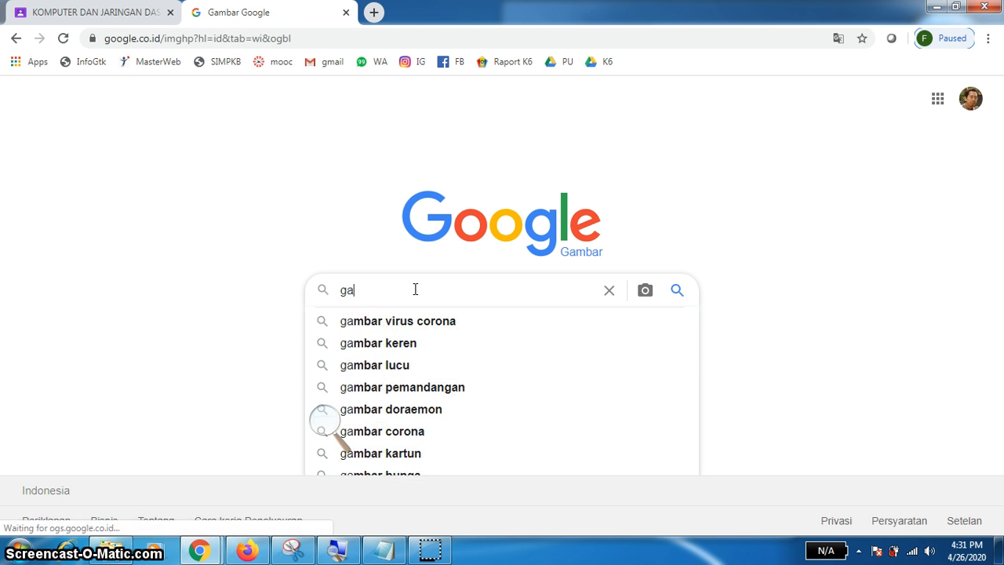
pyautogui.press('Down')
pyautogui.press('BackSpace')
pyautogui.press('BackSpace')
pyautogui.press('BackSpace')
pyautogui.press('BackSpace')
pyautogui.press('BackSpace')
pyautogui.press('BackSpace')
pyautogui.press('BackSpace')
pyautogui.press('BackSpace')
pyautogui.press('BackSpace')
pyautogui.press('BackSpace')
pyautogui.press('BackSpace')
pyautogui.press('BackSpace')
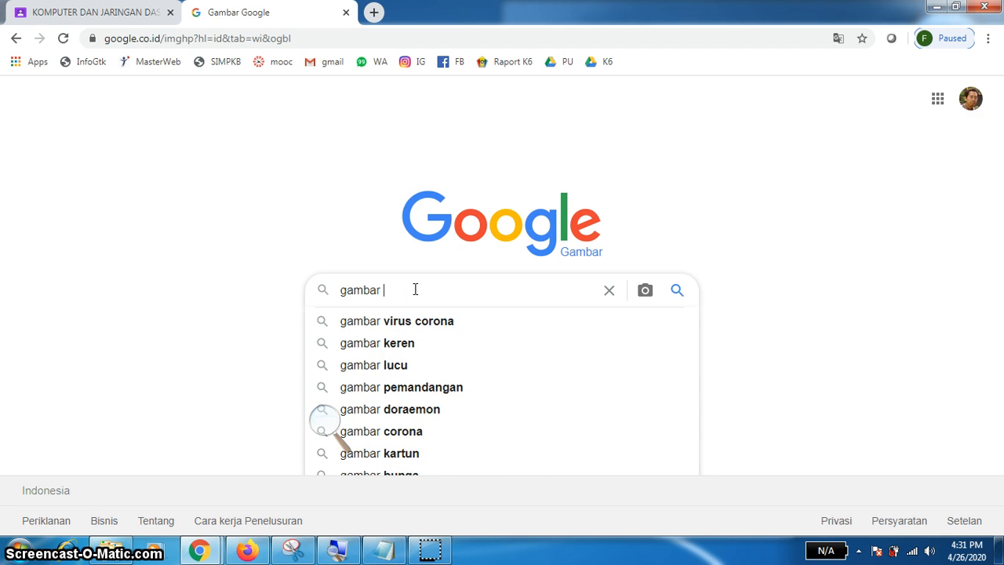
pyautogui.write('jaringan')
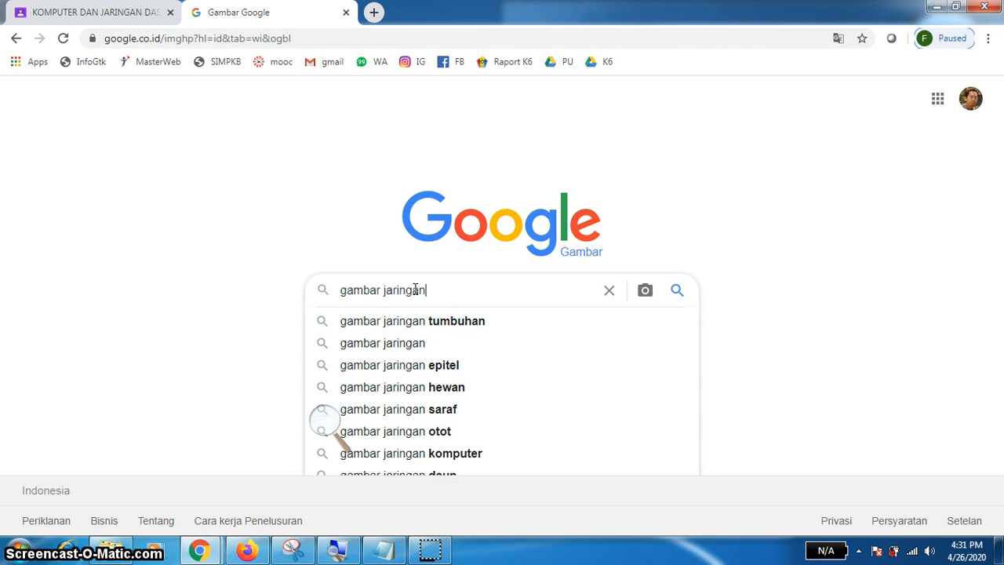
pyautogui.write('p')
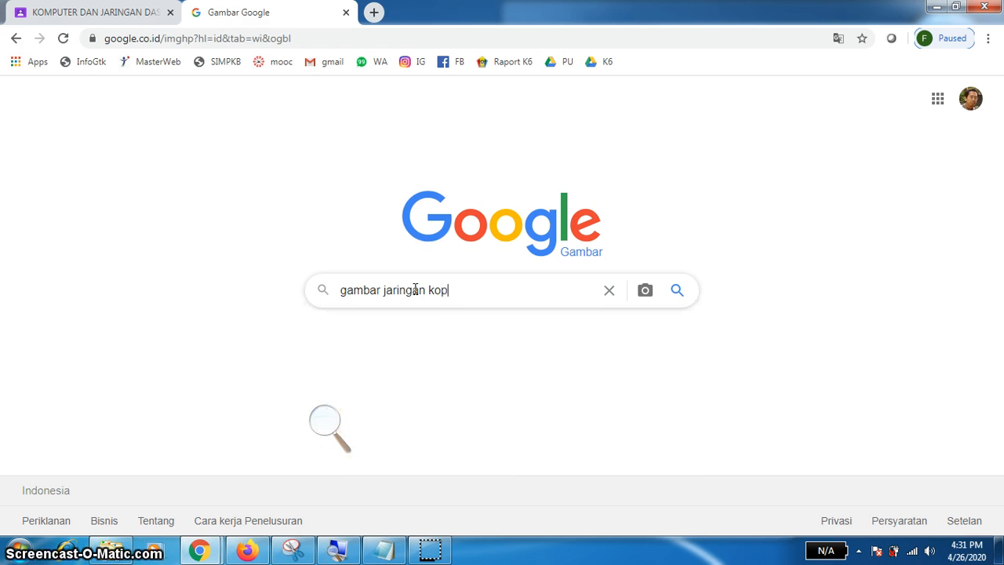
pyautogui.press('BackSpace')
pyautogui.write('mputer')
pyautogui.press('Return')
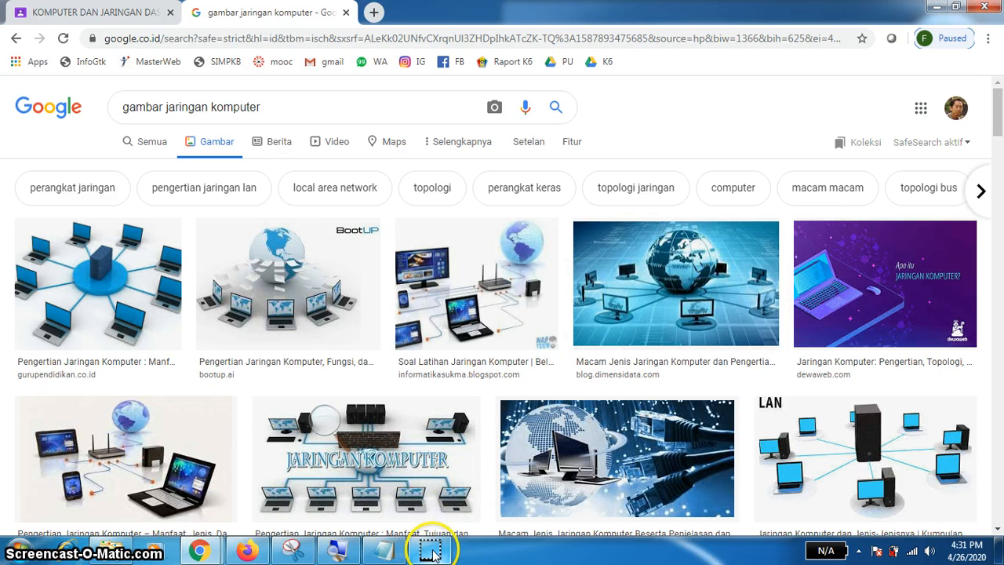
# Save the Blog DimensiData image of the globe, computers and network cables to the Videos library as a JPEG, keeping the suggested file name
pyautogui.click(619, 461)
pyautogui.rightClick(736, 221)
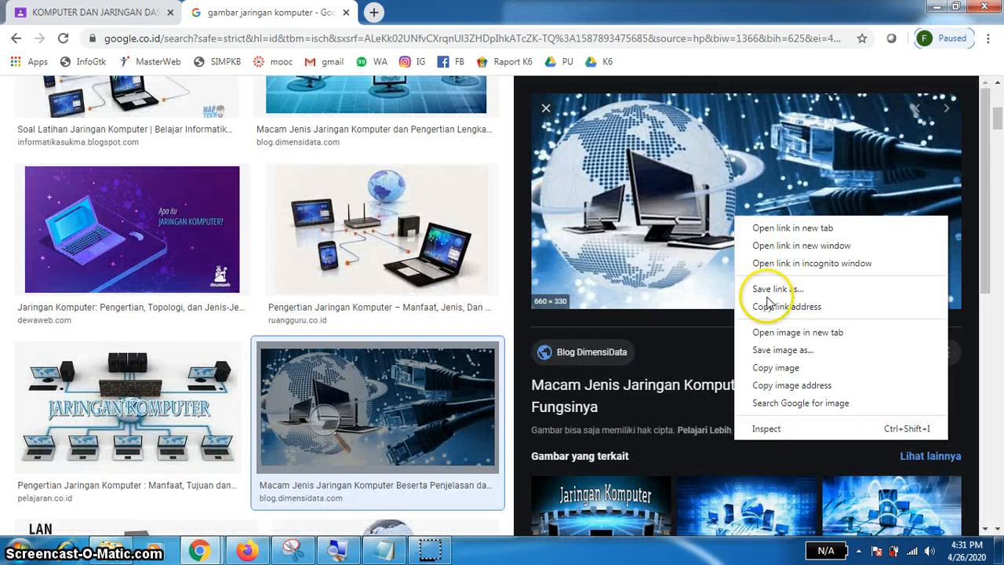
pyautogui.click(784, 351)
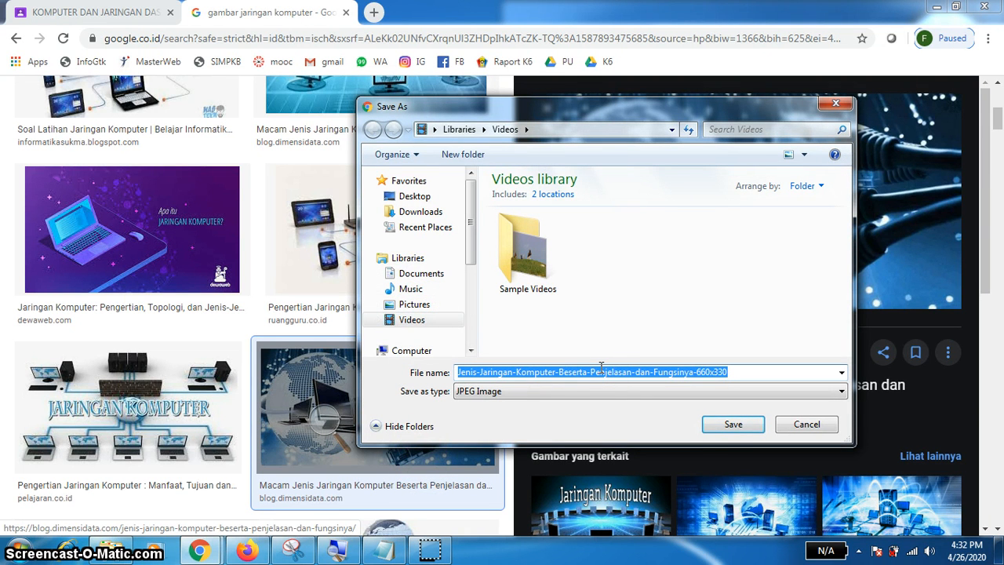
pyautogui.click(741, 425)
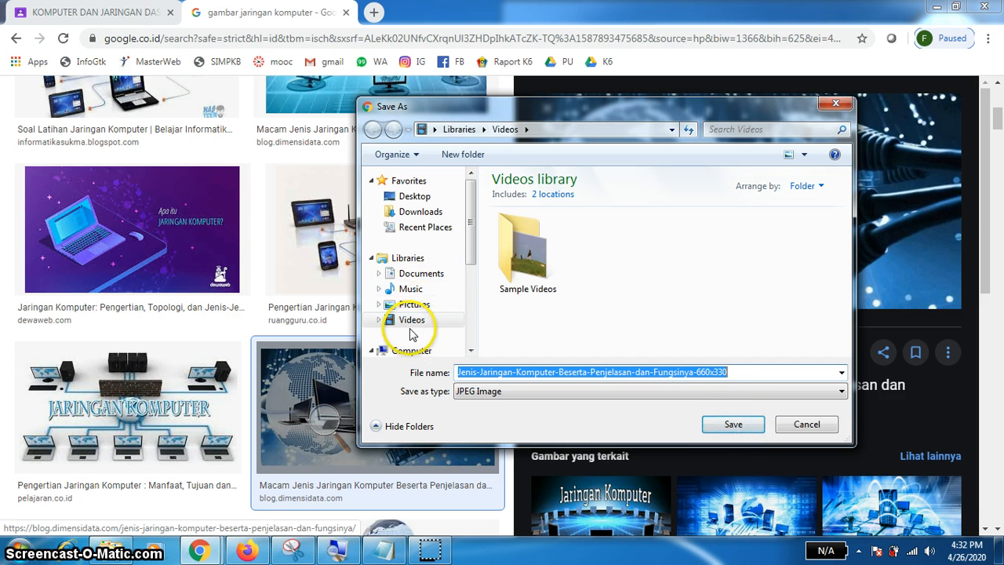
pyautogui.click(729, 425)
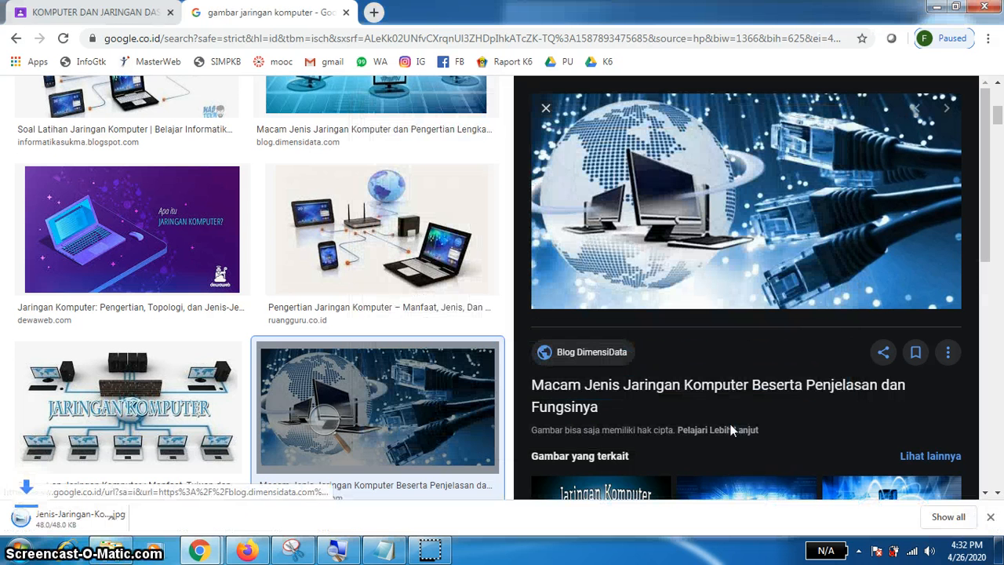
# Return to the Classroom page and try to upload the saved network image from the Videos library as the class header photo
pyautogui.click(70, 13)
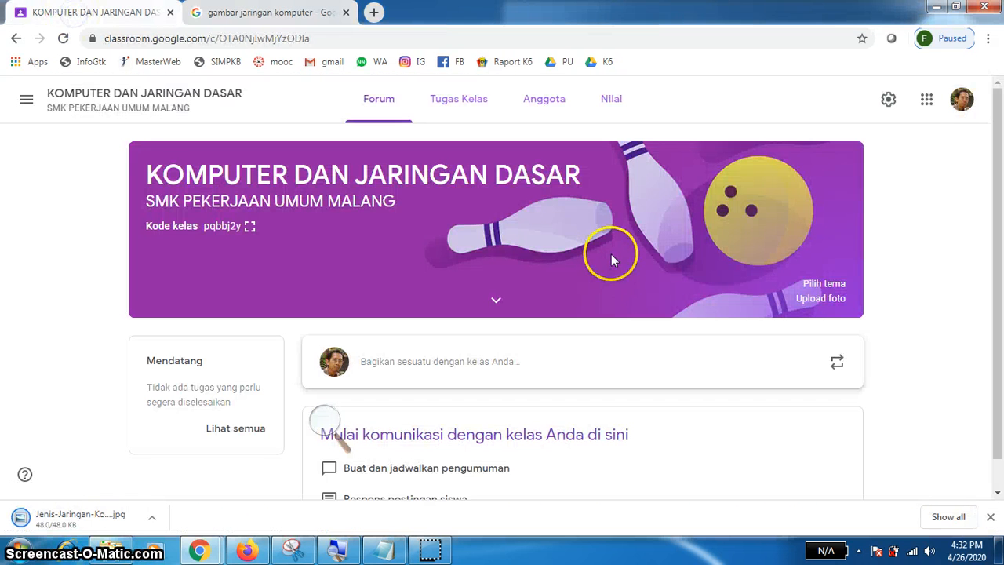
pyautogui.click(835, 286)
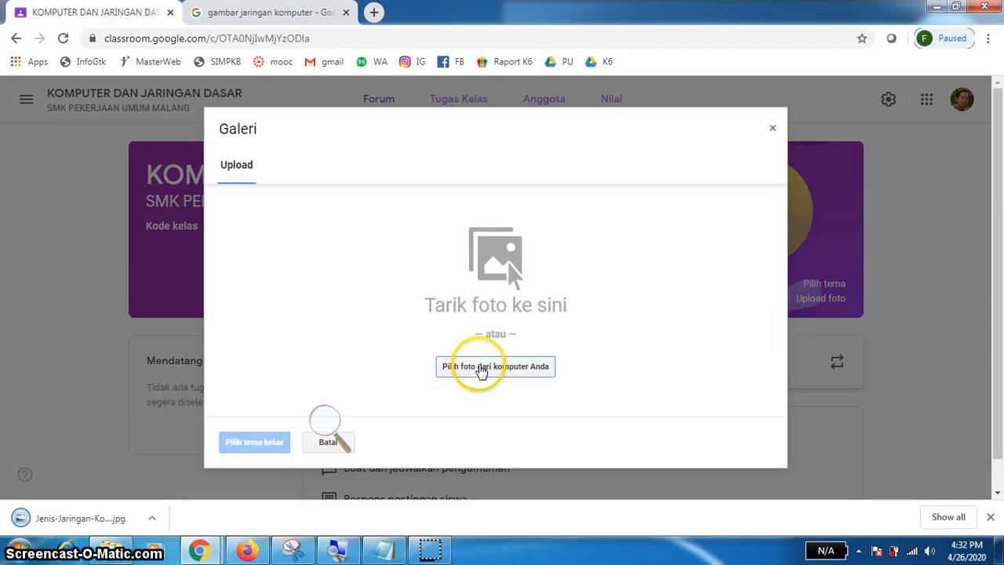
pyautogui.click(481, 371)
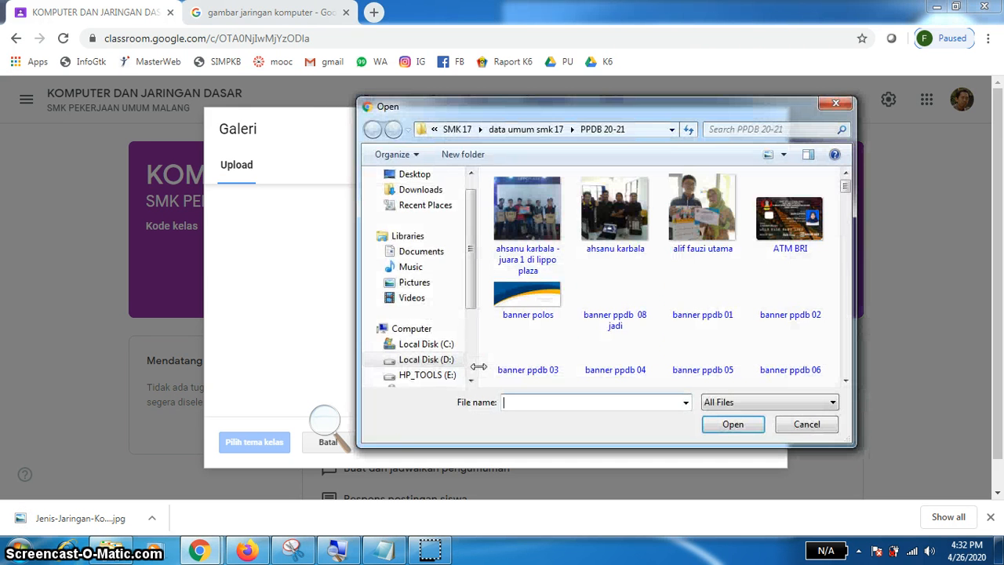
pyautogui.click(412, 298)
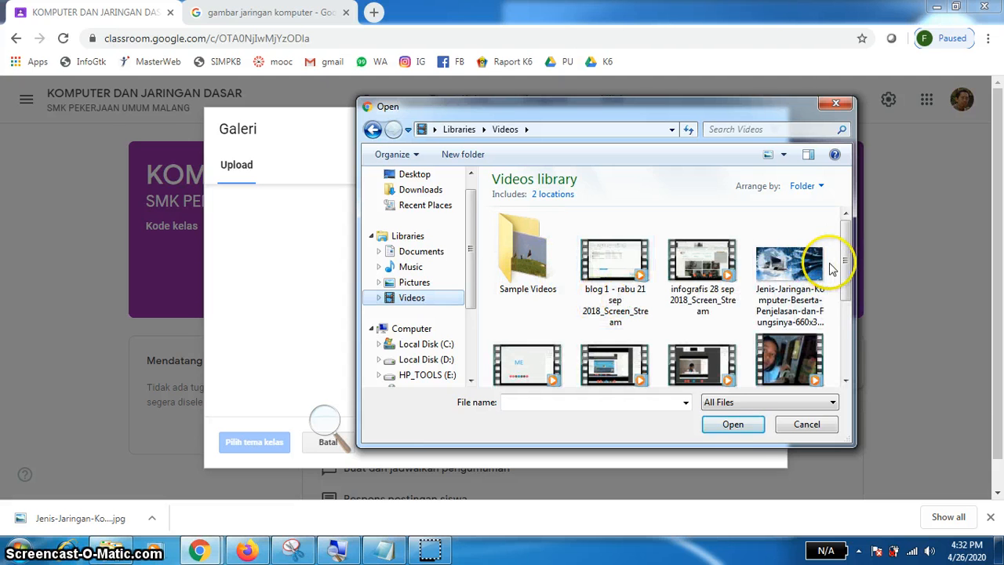
pyautogui.click(790, 267)
pyautogui.click(737, 425)
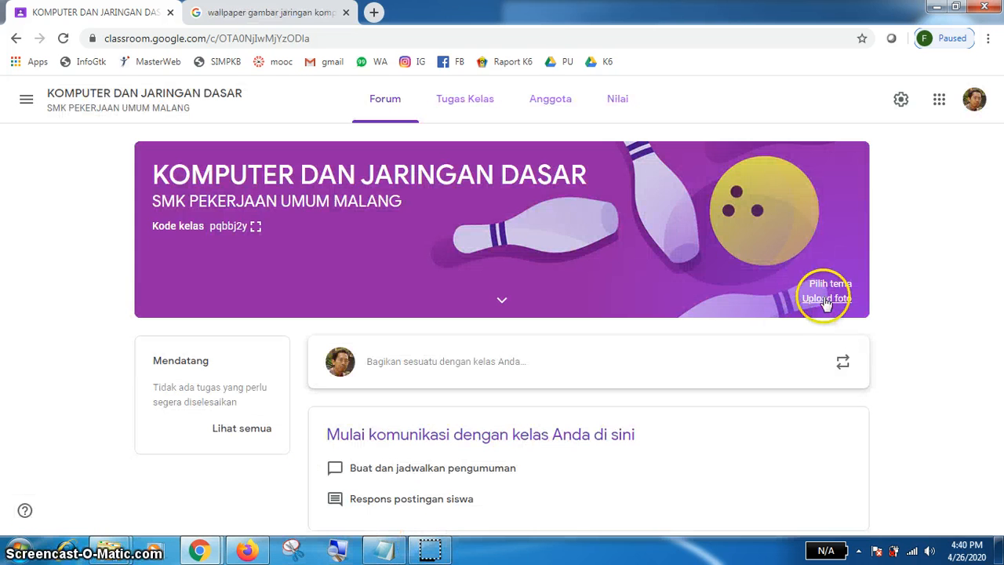
# Upload the Jellyfish picture from the Sample Pictures folder as the class header photo
pyautogui.click(823, 298)
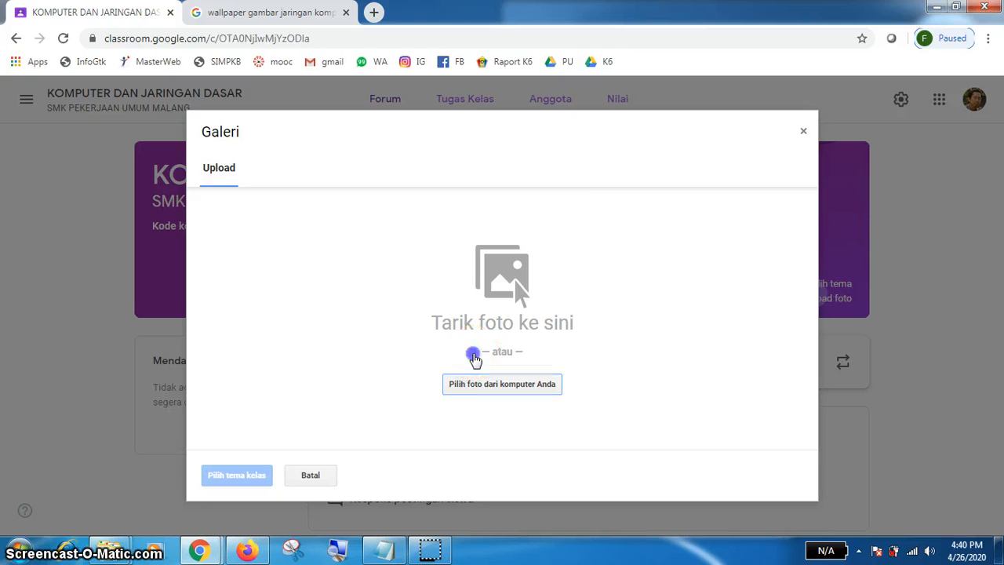
pyautogui.click(480, 388)
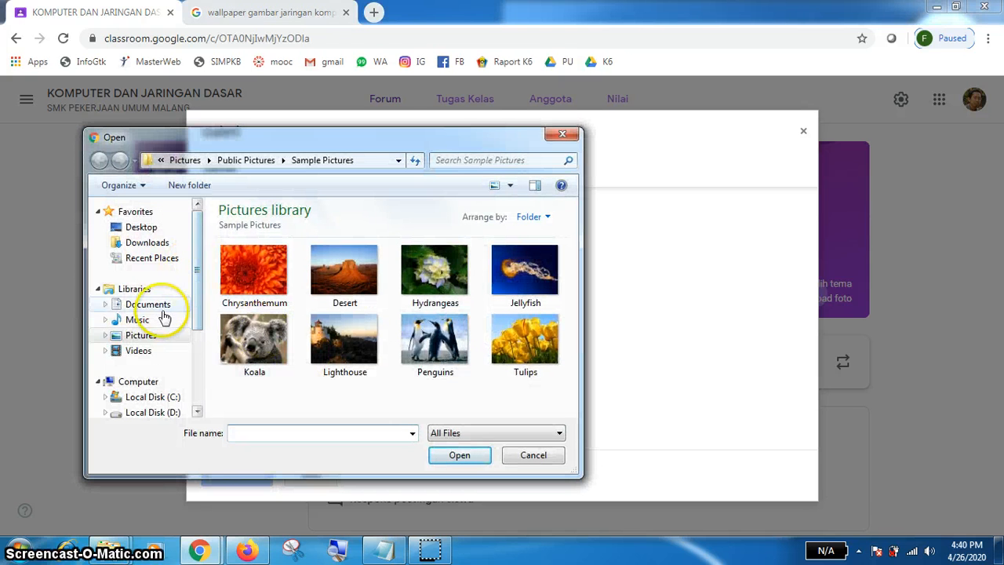
pyautogui.click(265, 275)
pyautogui.click(533, 272)
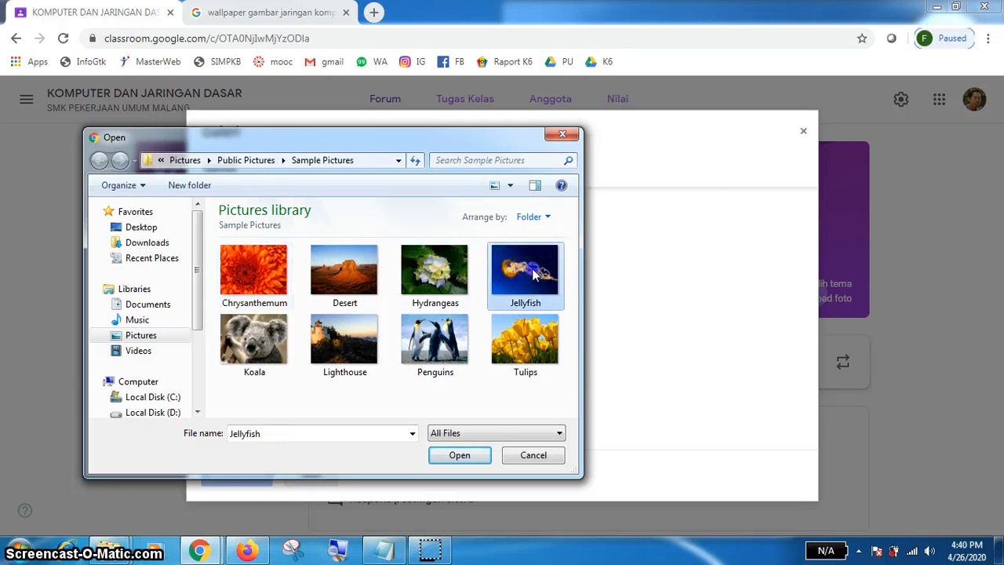
pyautogui.click(460, 455)
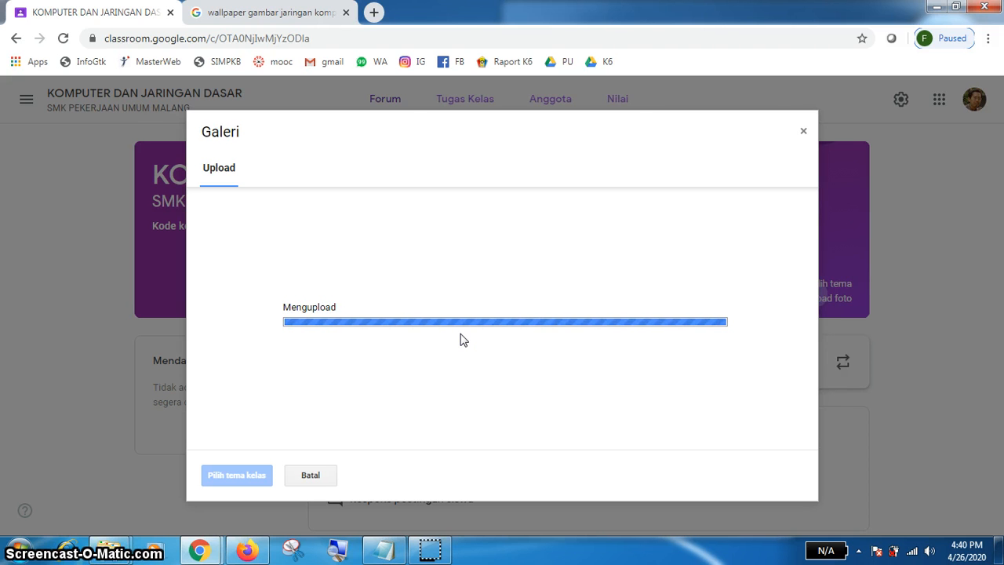
# Extend the crop area to the full width of the Jellyfish image and apply it as the class theme
pyautogui.moveTo(414, 305); pyautogui.dragTo(383, 286)
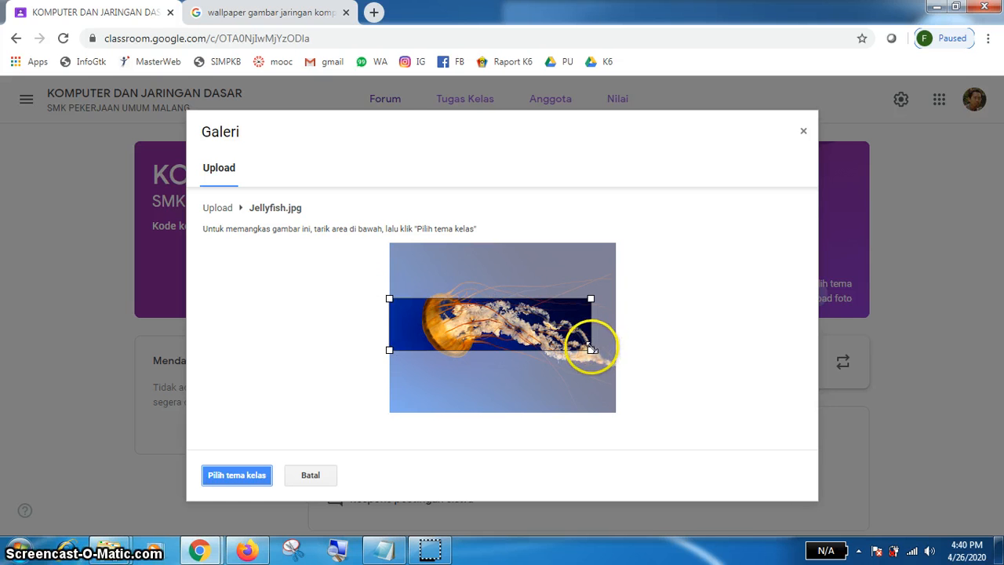
pyautogui.moveTo(591, 350); pyautogui.dragTo(641, 357)
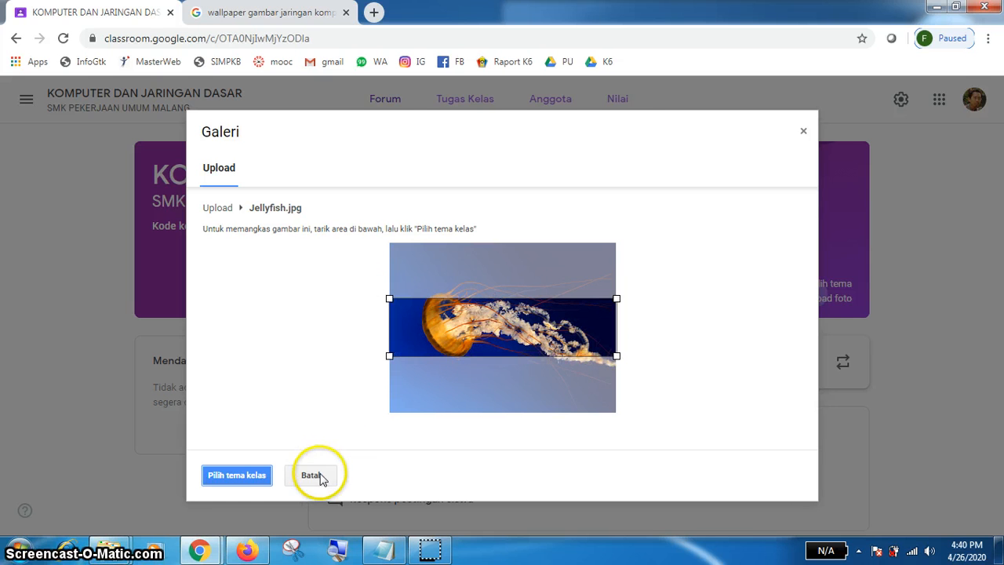
pyautogui.click(238, 476)
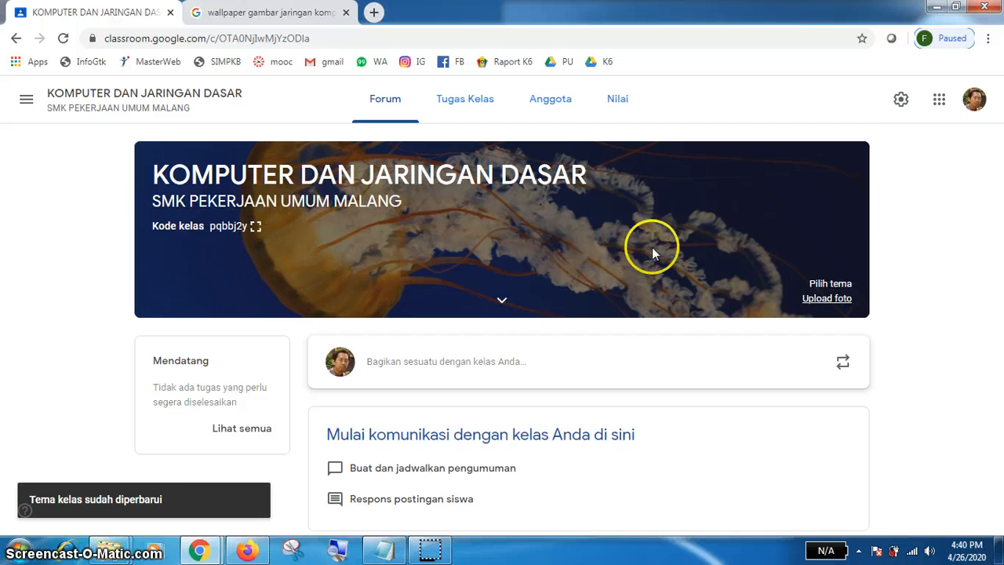
# Change the class theme to the grey Umum gallery design showing a laptop, tablet and phone
pyautogui.click(833, 286)
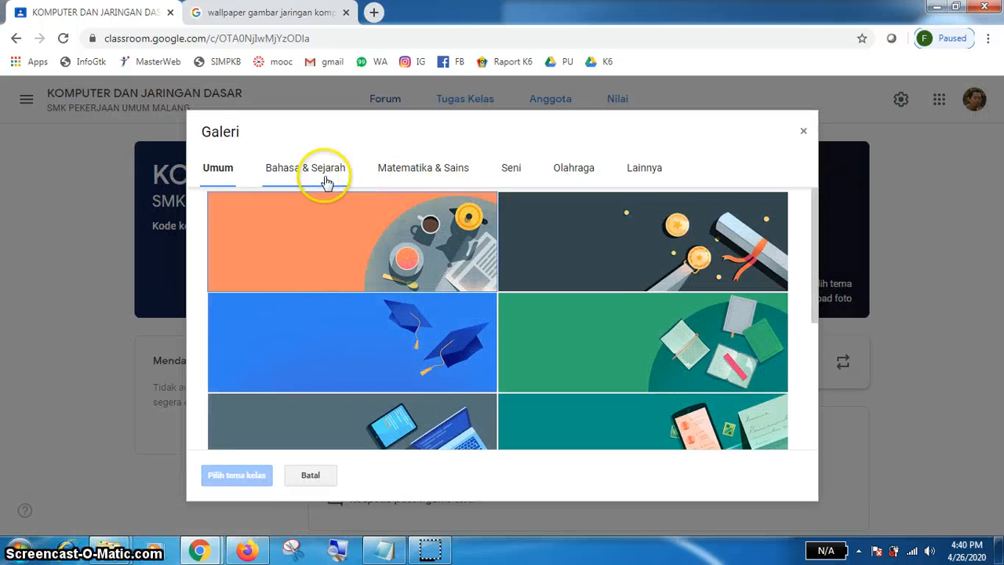
pyautogui.click(803, 131)
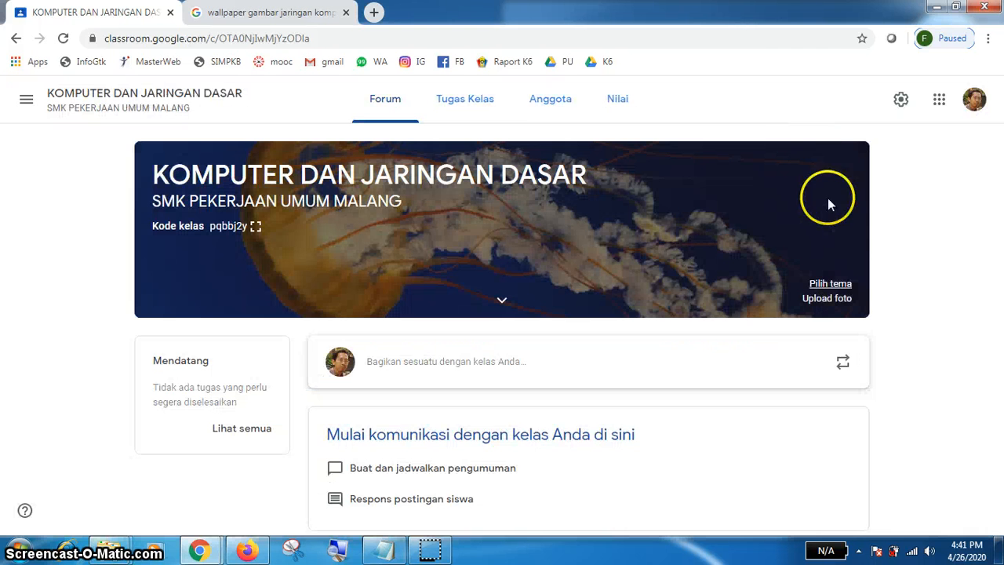
pyautogui.click(839, 286)
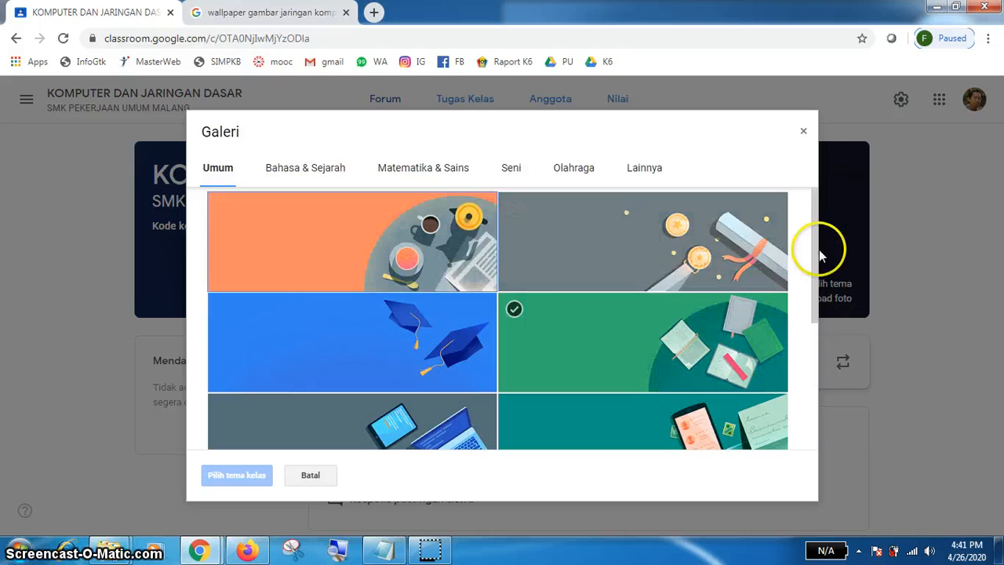
pyautogui.moveTo(816, 253); pyautogui.dragTo(821, 340)
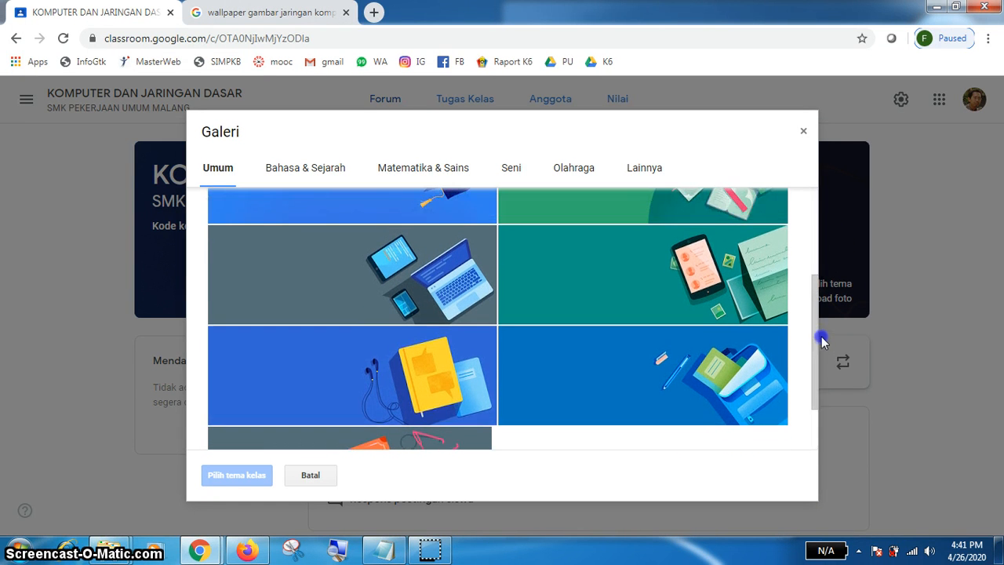
pyautogui.click(448, 297)
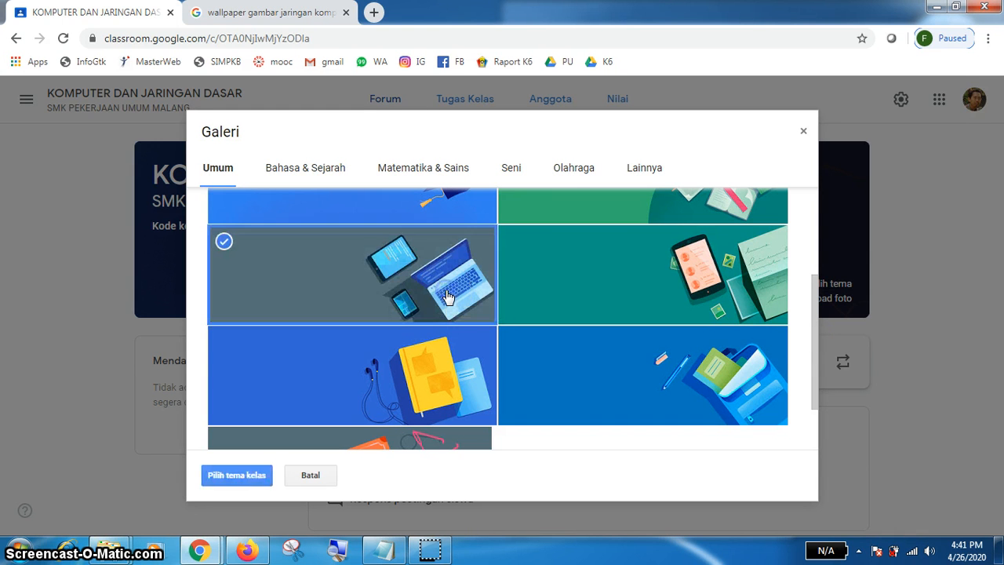
pyautogui.click(239, 476)
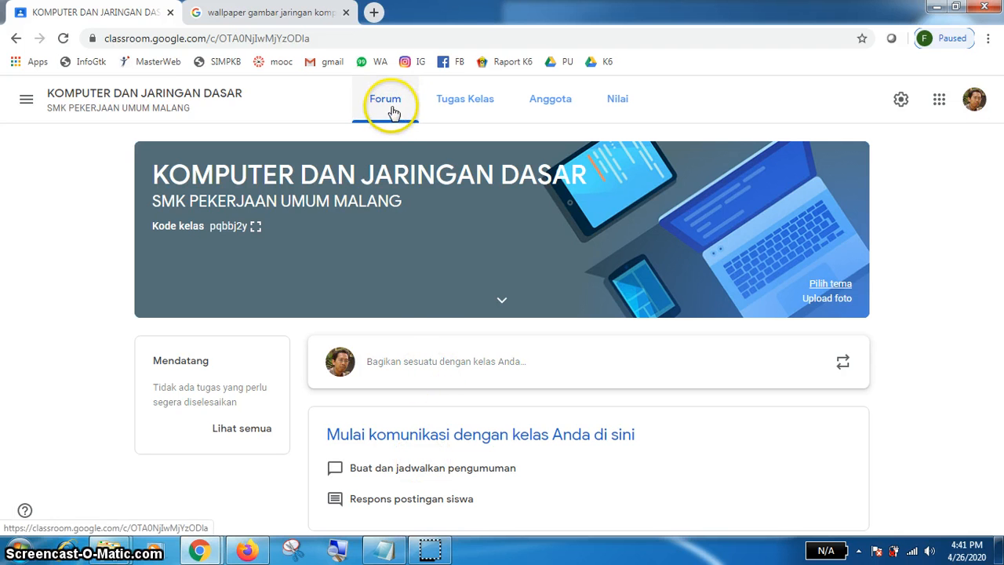
# Write the Forum announcement "Assalamualaikum Wr Wb Selamat datang dan selamat bergabung di kelas belajar online mata pelajaran Komputer dan Jaringan Dasar." for all students
pyautogui.click(421, 363)
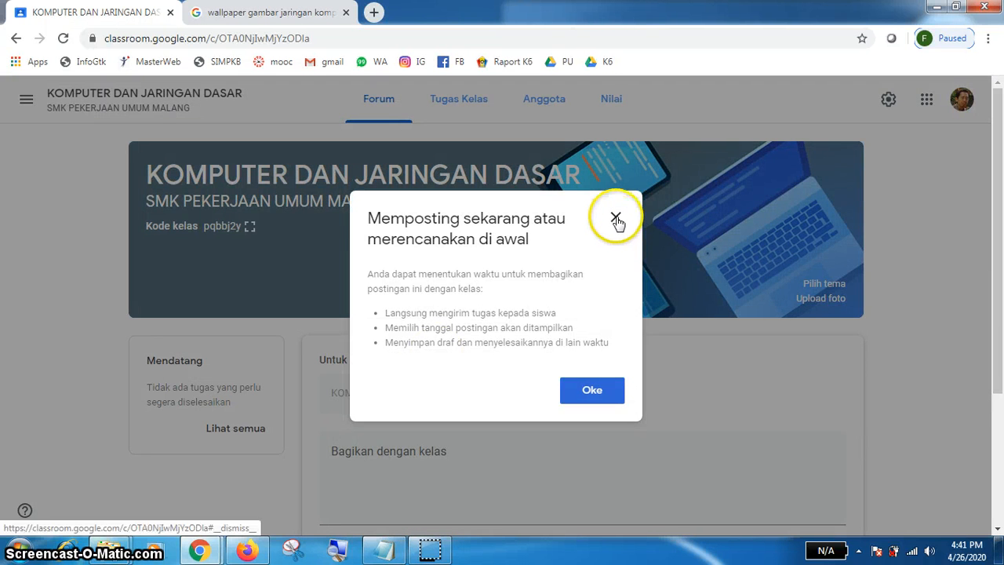
pyautogui.click(616, 220)
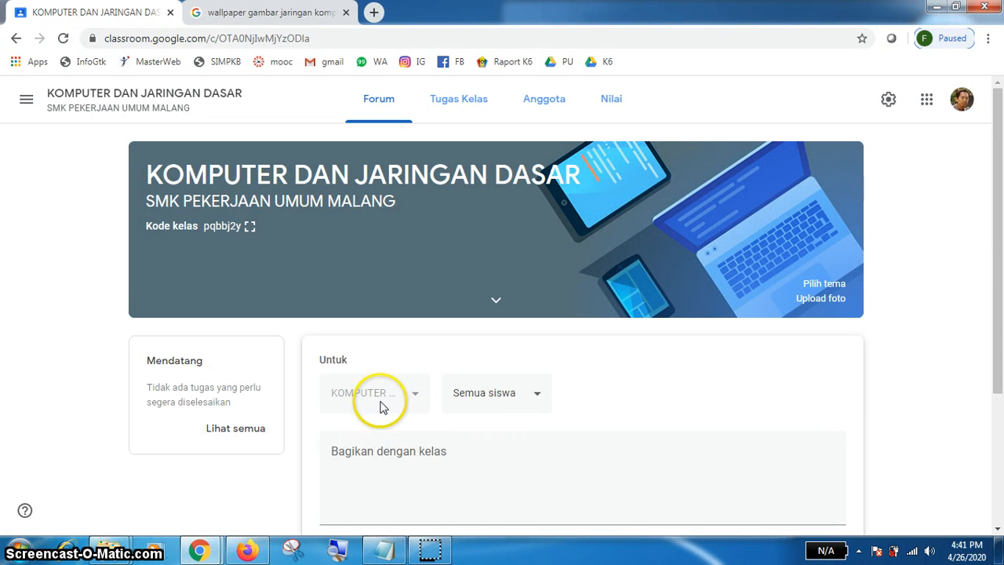
pyautogui.click(414, 462)
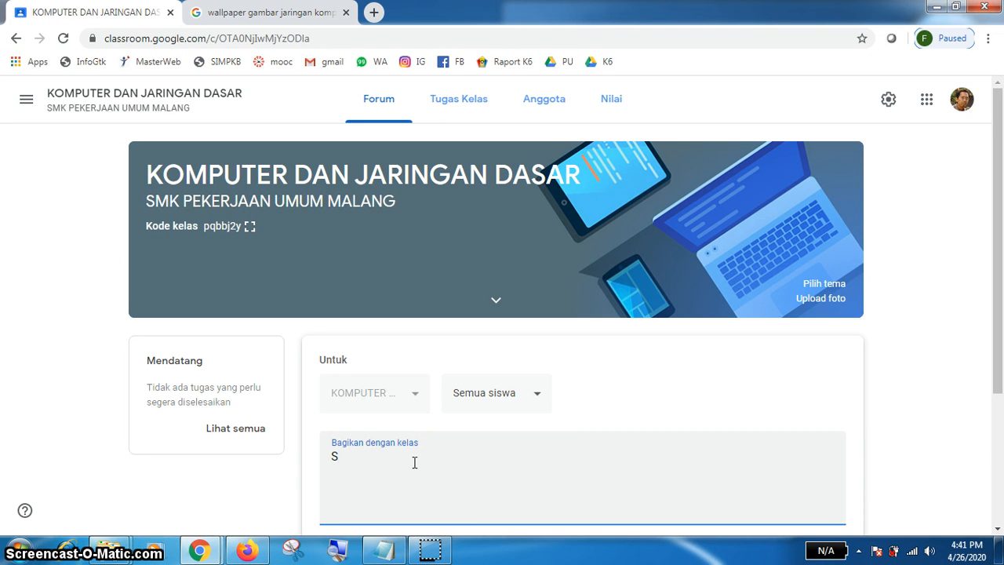
pyautogui.click(428, 552)
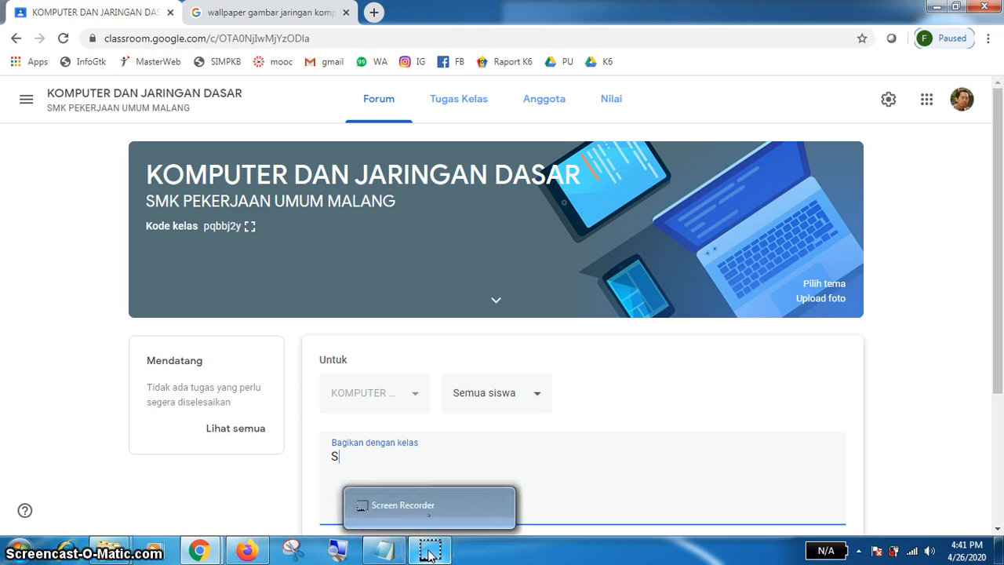
pyautogui.hotkey('ctrl', 'a')
pyautogui.write('Assalamualaikum Wr Wb Selamat datang dan selamat bergabung di kelas belajar online mata pelajaran Komputer dan Jaringan Dasar.')
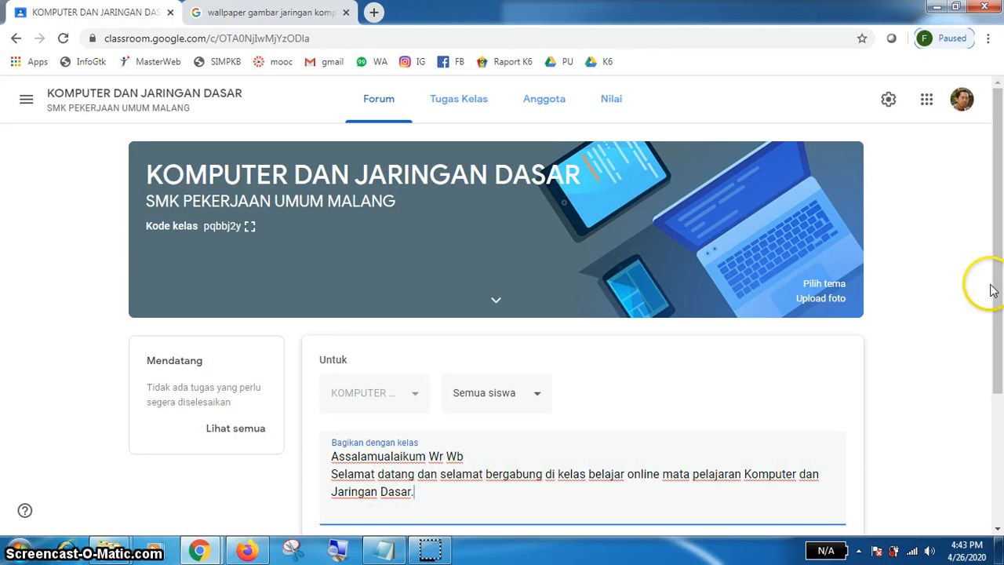
pyautogui.moveTo(996, 287); pyautogui.dragTo(1000, 333)
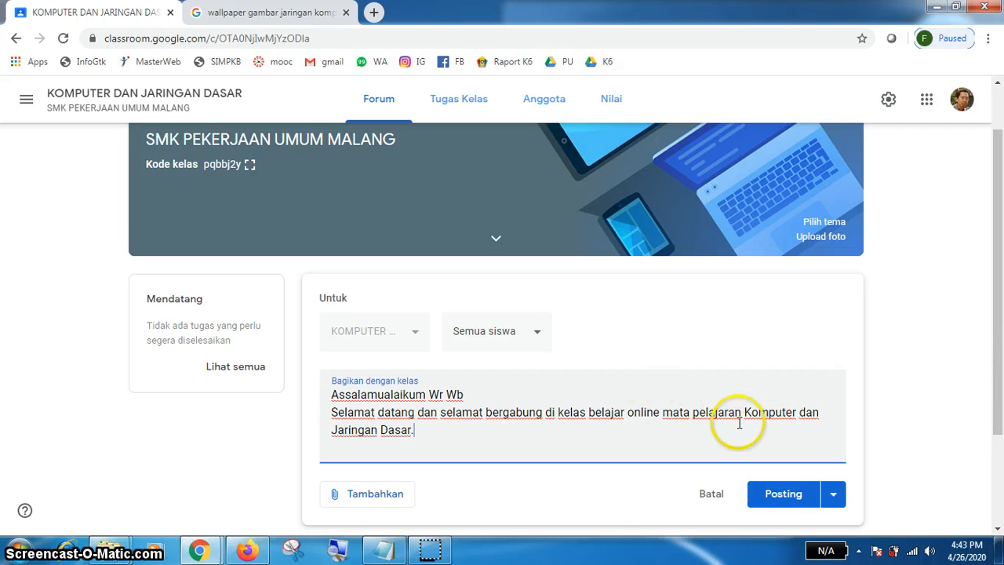
# Post the welcome announcement to all students and review the published post in the class Forum
pyautogui.moveTo(997, 348); pyautogui.dragTo(998, 370)
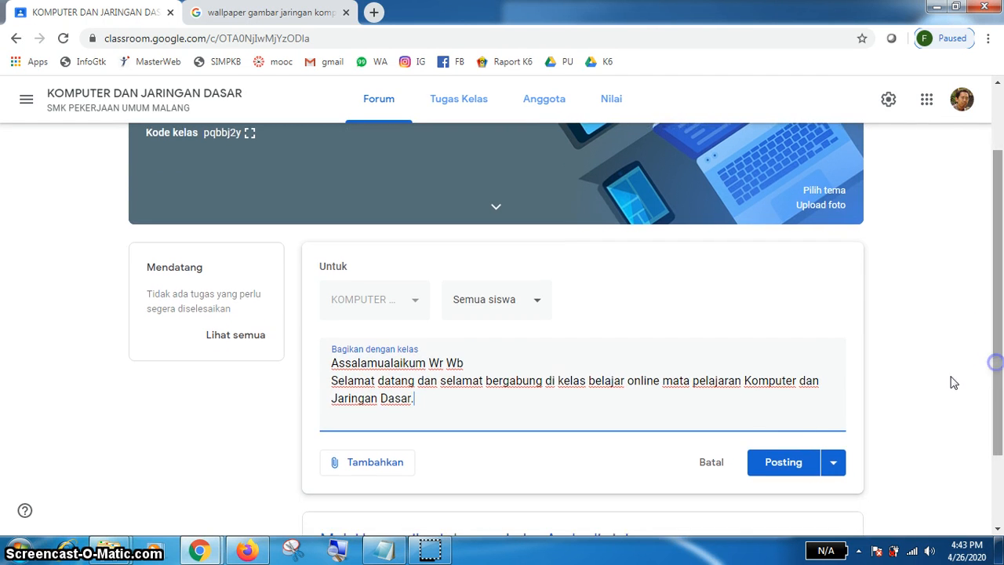
pyautogui.click(784, 463)
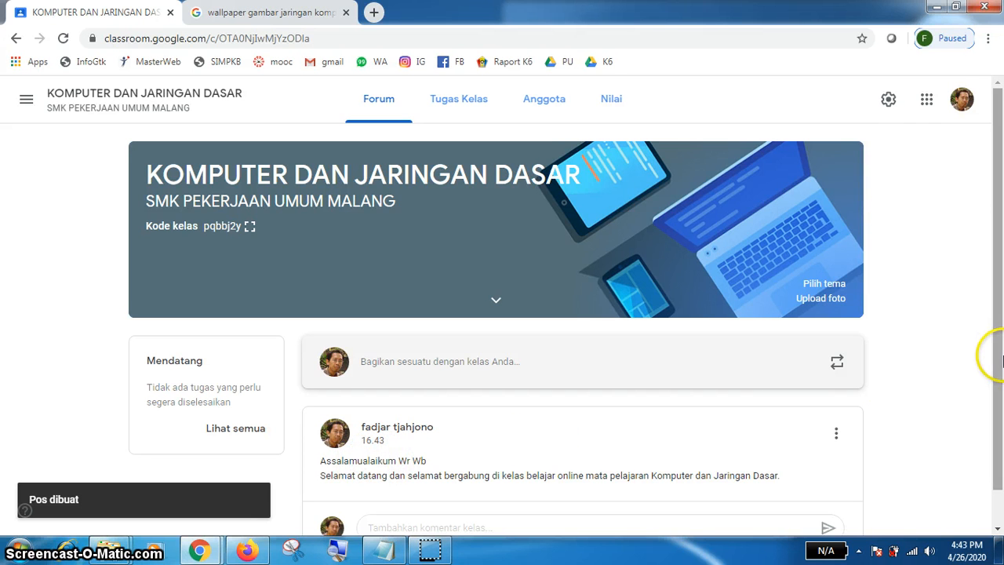
pyautogui.moveTo(994, 363); pyautogui.dragTo(995, 382)
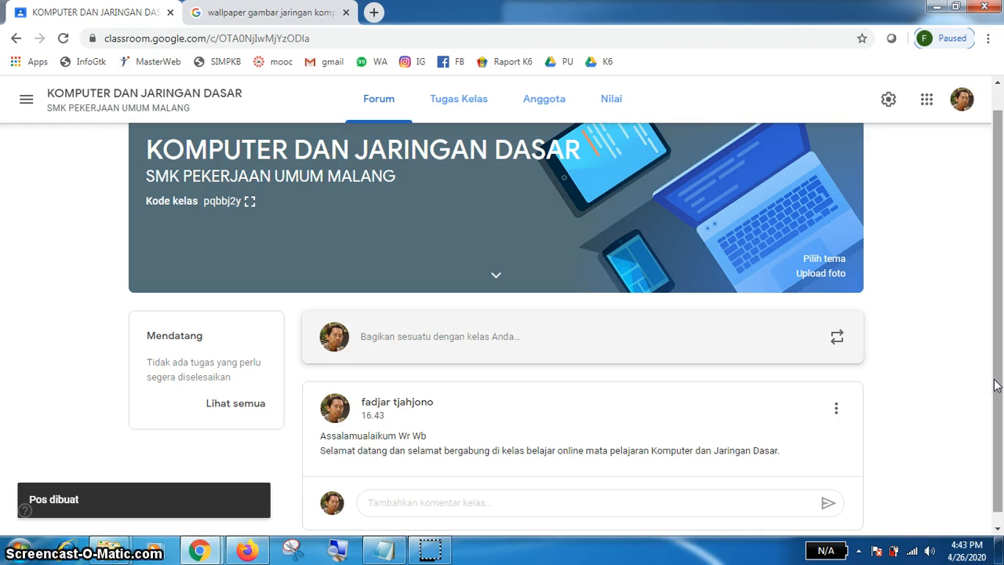
pyautogui.moveTo(998, 384); pyautogui.dragTo(998, 370)
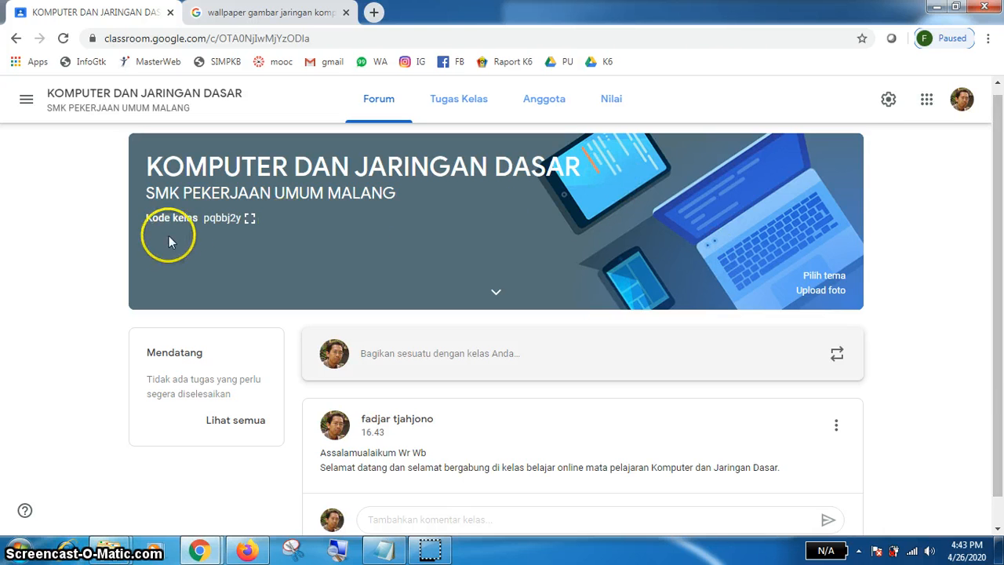
# Display the class code in enlarged form and select its text
pyautogui.moveTo(204, 220); pyautogui.dragTo(239, 226)
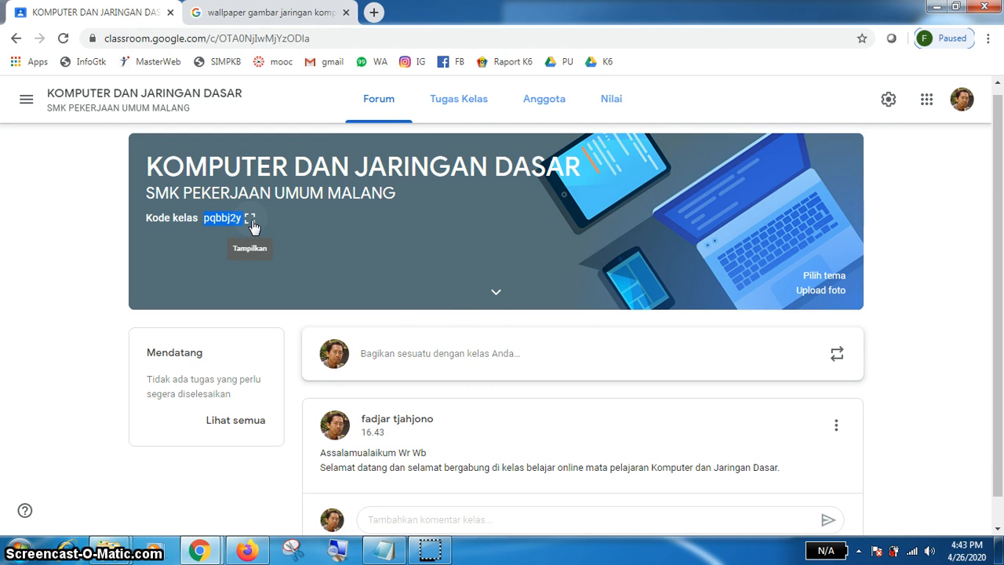
pyautogui.click(250, 219)
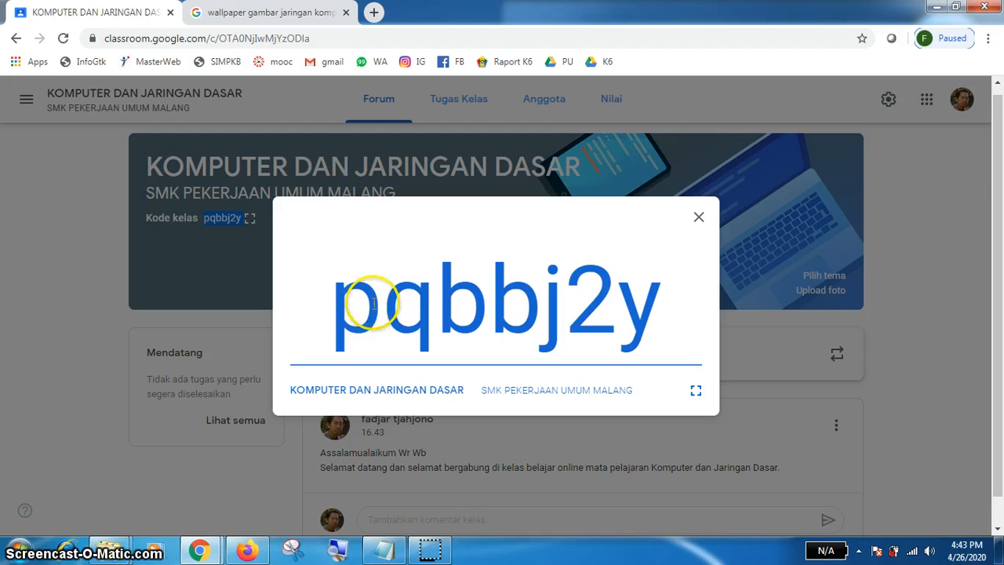
pyautogui.moveTo(374, 304); pyautogui.dragTo(651, 323)
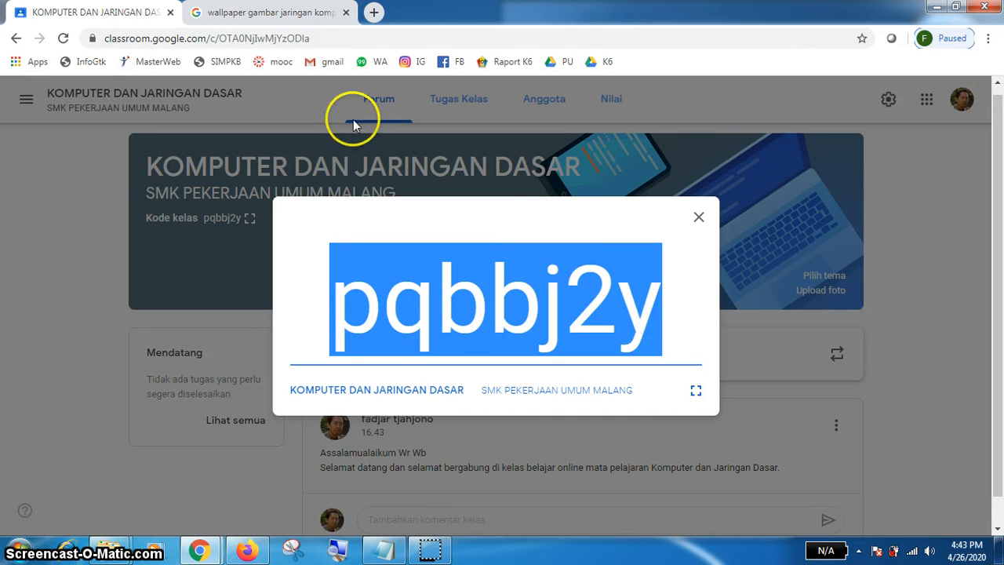
# Open the Google Classroom home page in a new browser tab and show the Gabung ke kelas option for joining a class
pyautogui.click(373, 14)
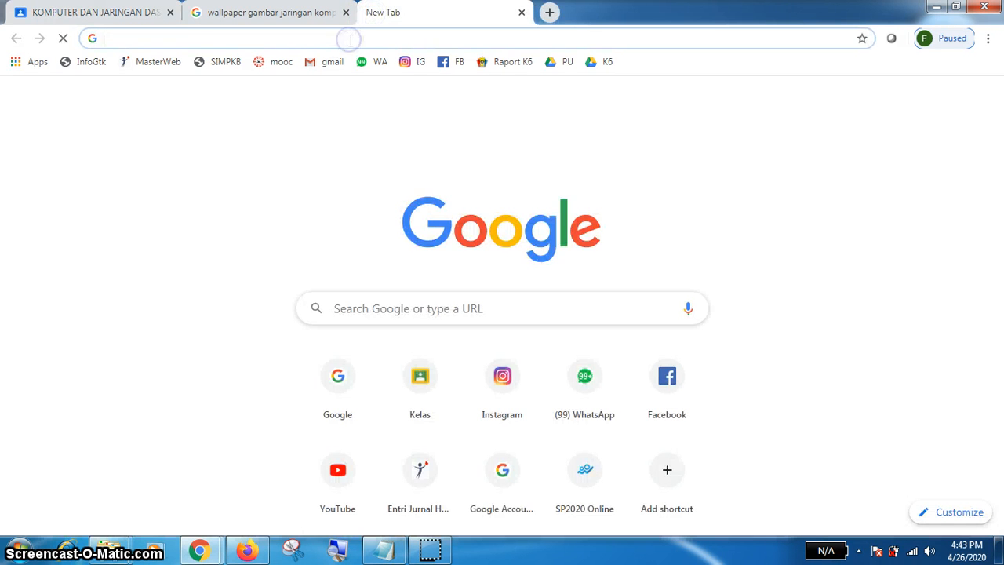
pyautogui.write('cla')
pyautogui.press('Return')
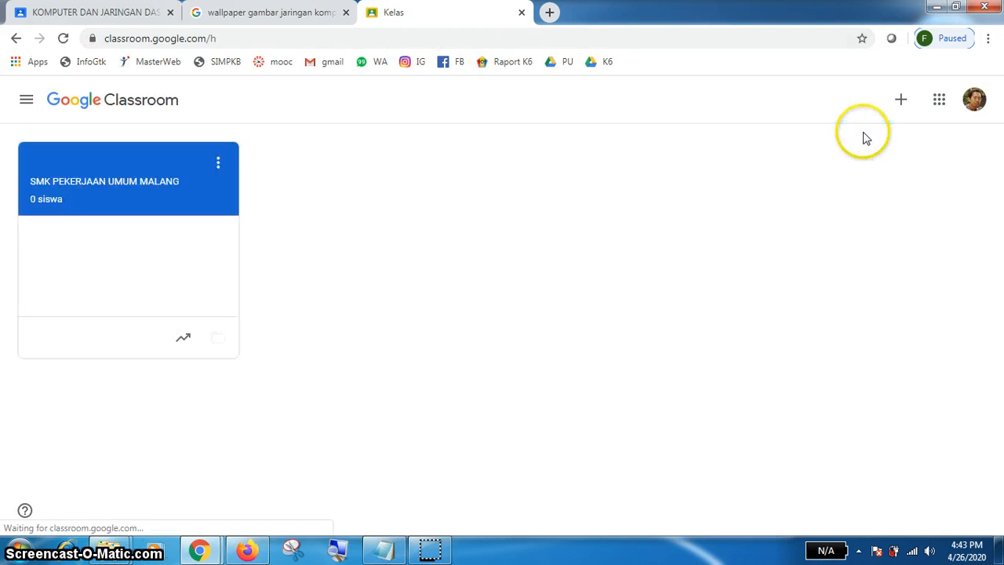
pyautogui.click(902, 102)
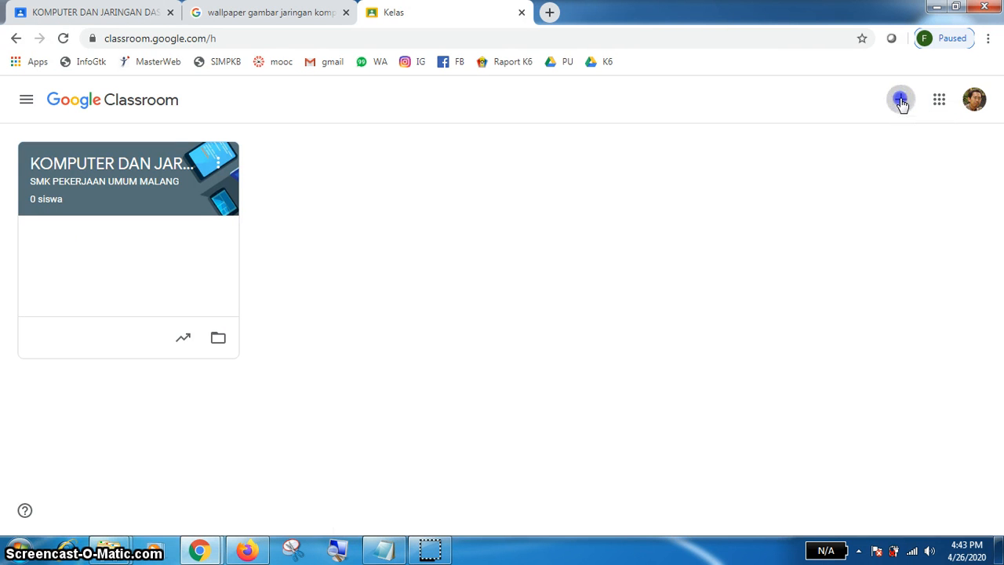
pyautogui.click(827, 131)
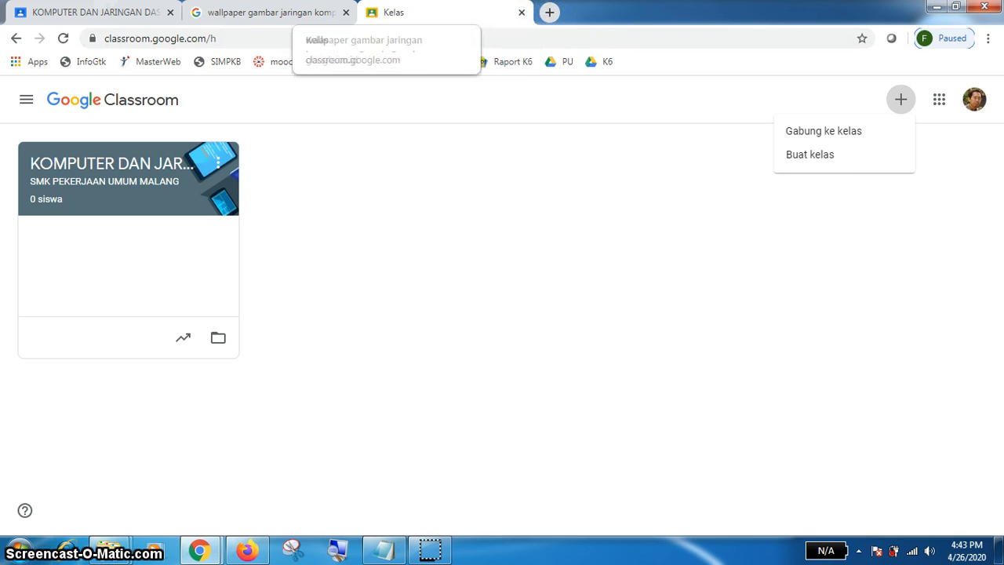
# Return to the KOMPUTER DAN JARINGAN DASAR class and invite a student to it using the student's e-mail address
pyautogui.click(105, 11)
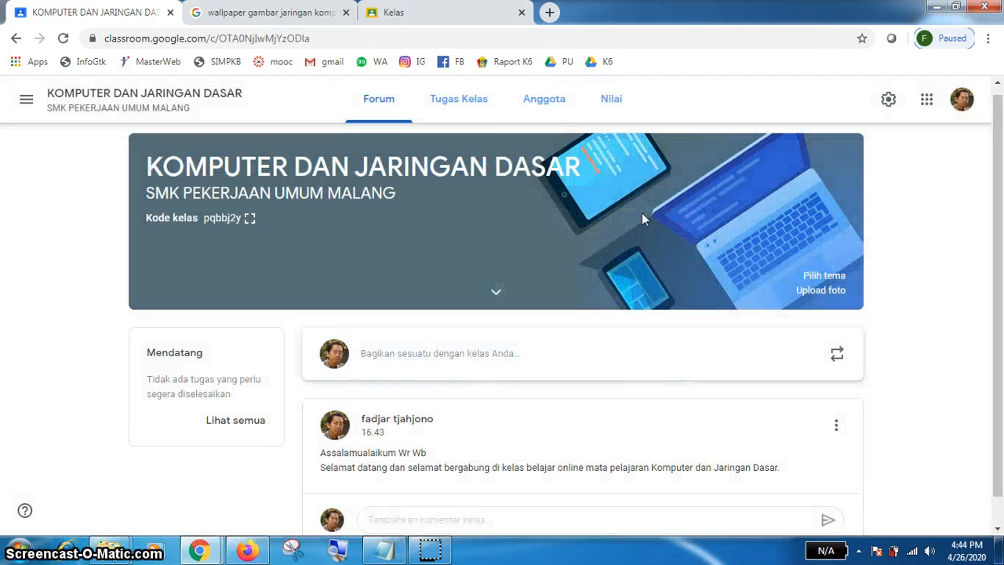
pyautogui.click(375, 118)
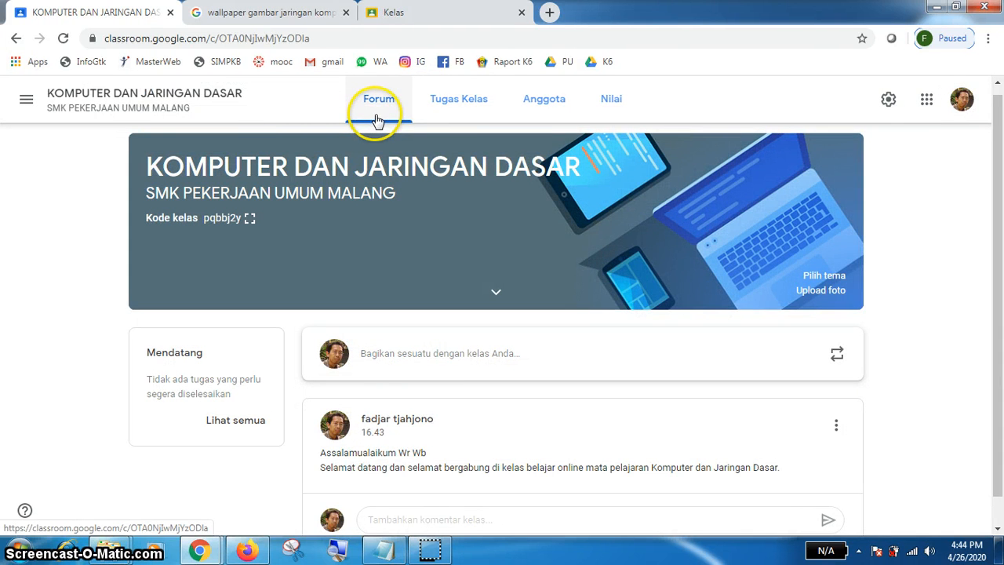
pyautogui.click(541, 109)
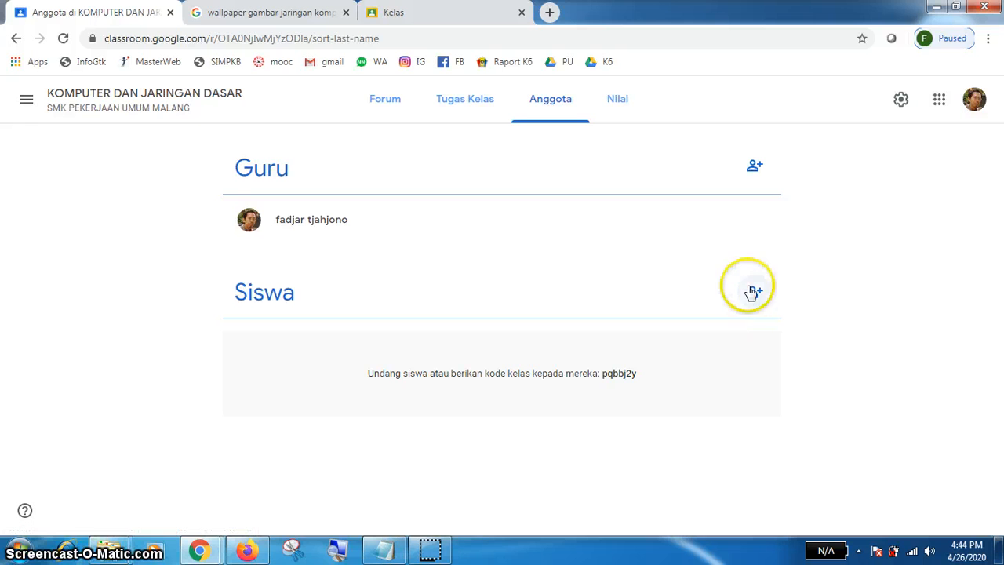
pyautogui.click(756, 297)
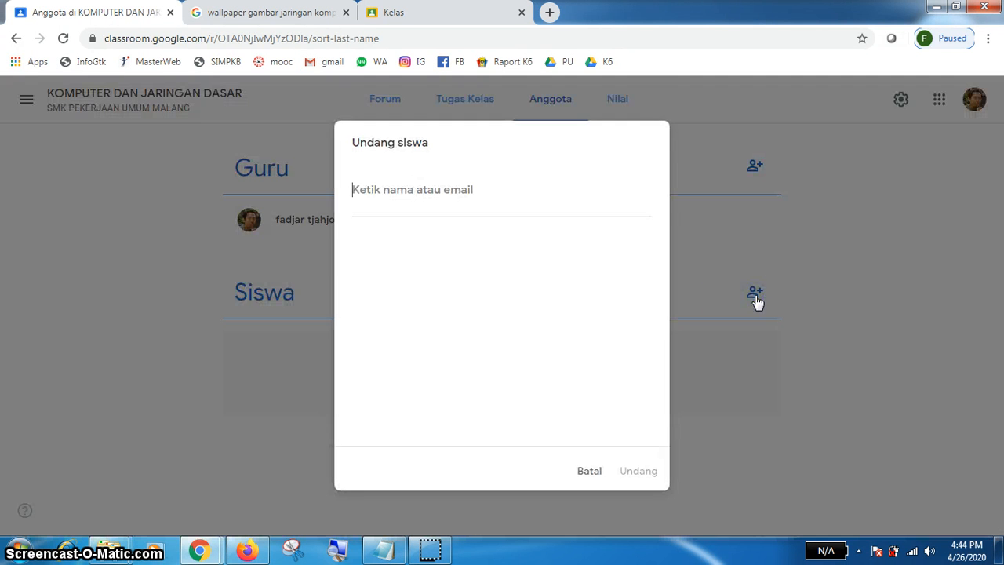
pyautogui.click(457, 198)
pyautogui.hotkey('ctrl', 'v')
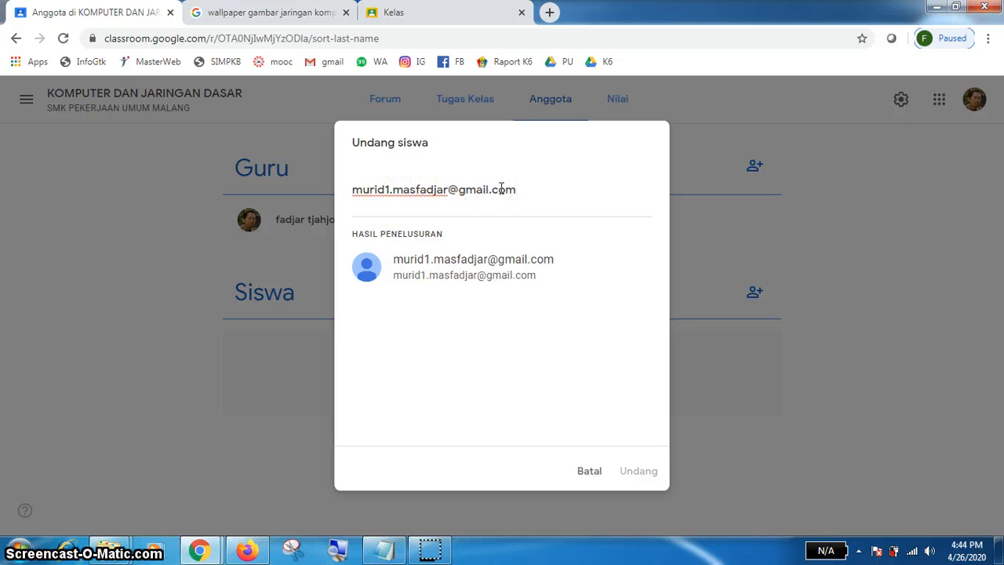
pyautogui.click(563, 193)
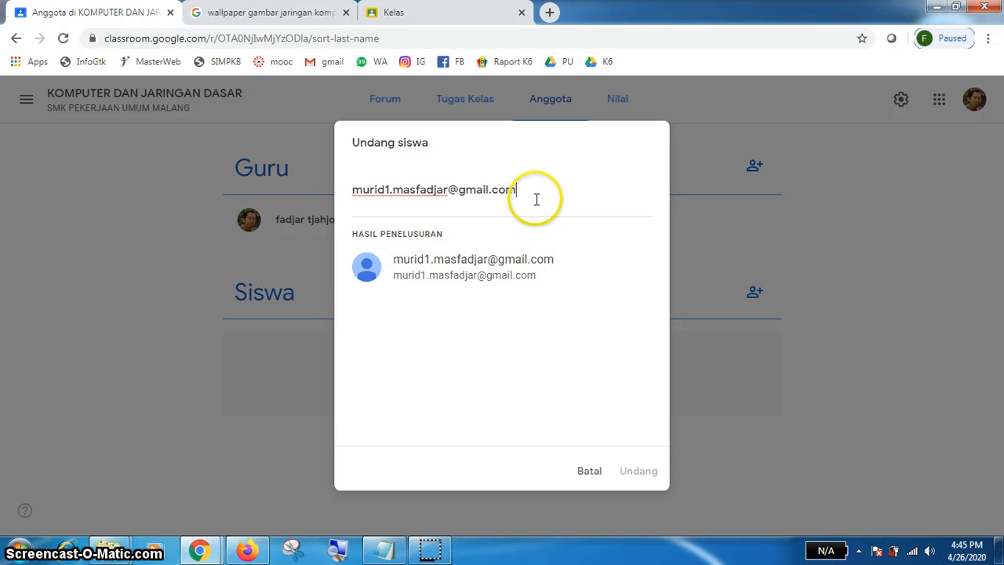
pyautogui.press('Return')
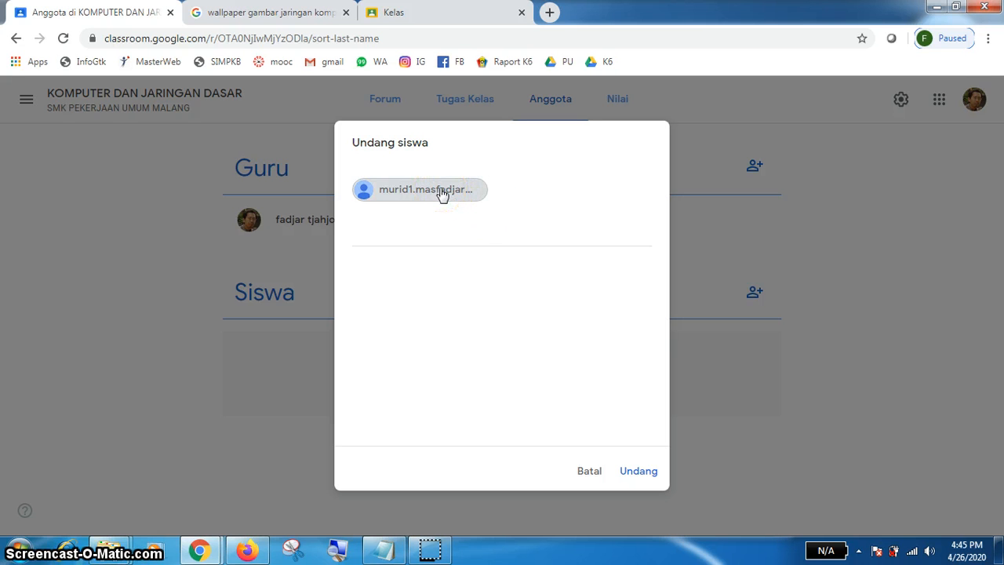
pyautogui.click(635, 473)
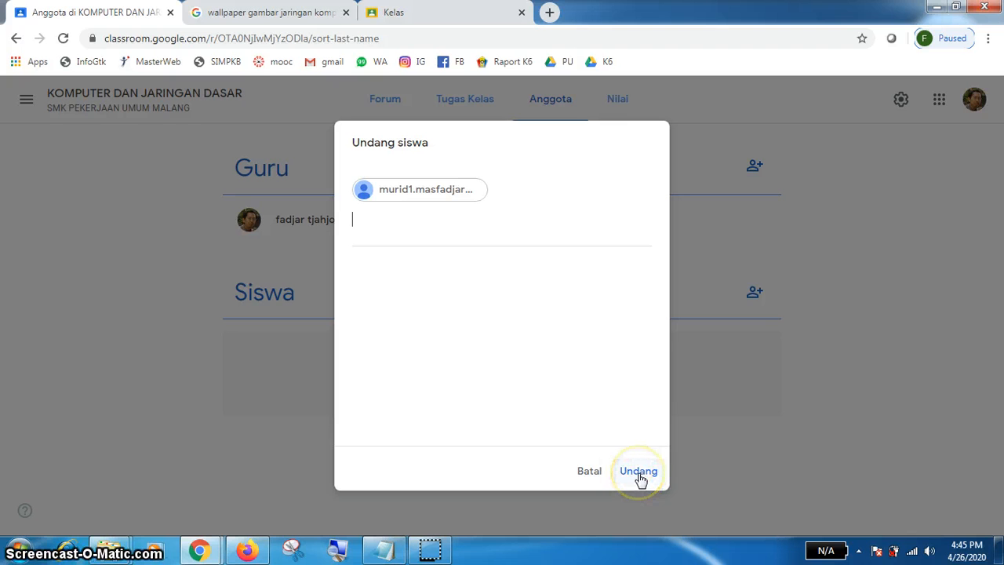
pyautogui.click(639, 472)
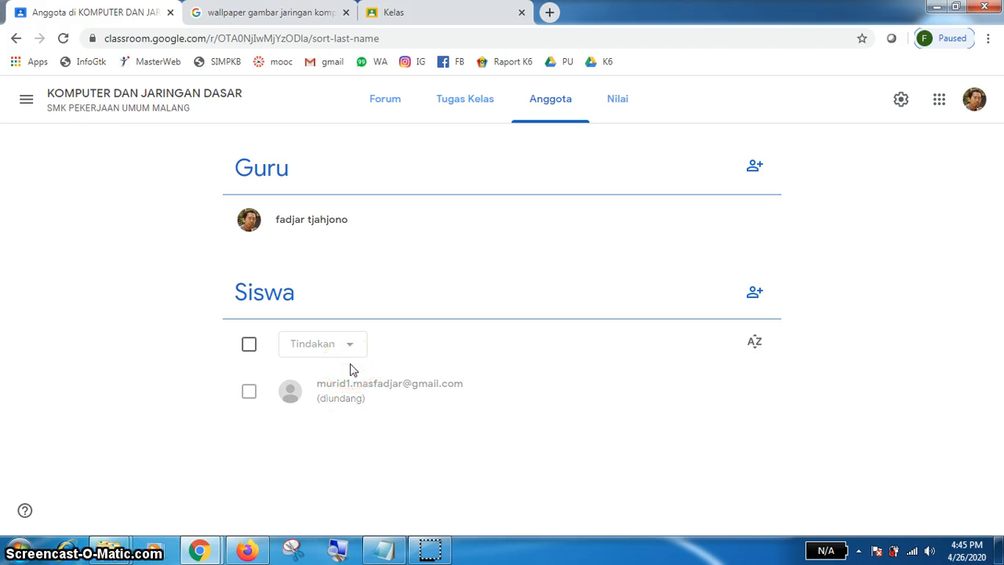
# Go back to the class Forum, view the welcome post, and show the enlarged class code once more before closing it
pyautogui.click(391, 108)
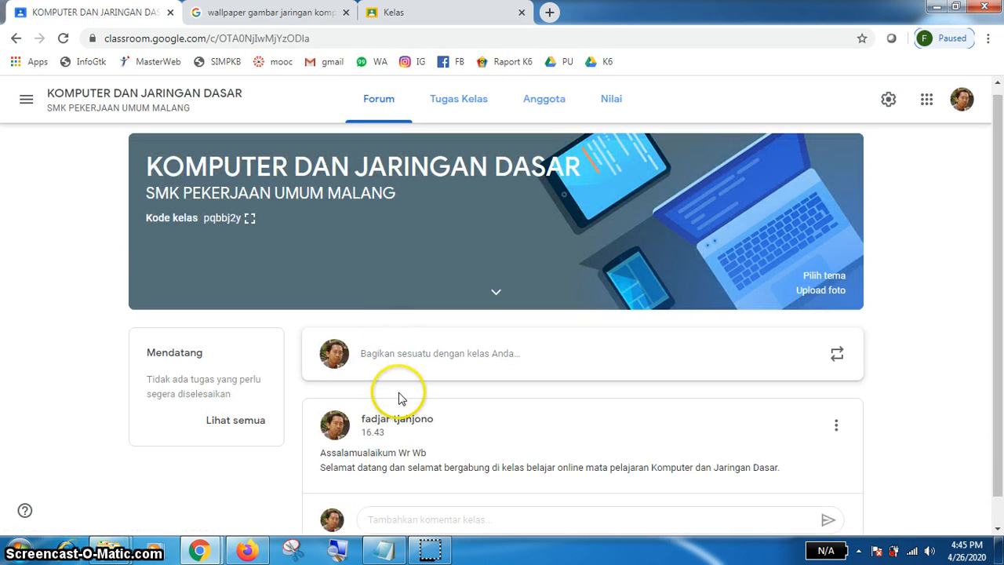
pyautogui.scroll(-1, 986, 294)
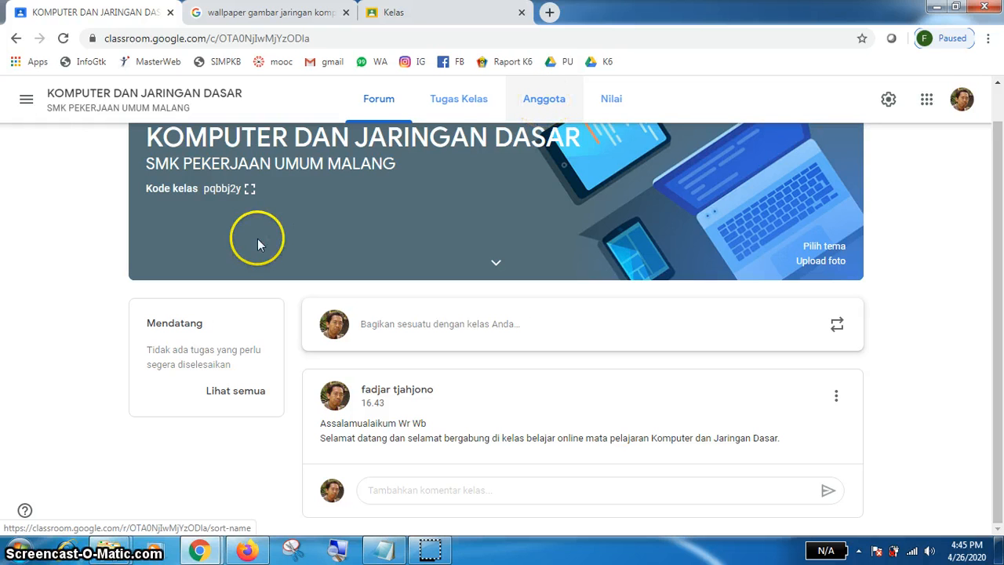
pyautogui.click(250, 189)
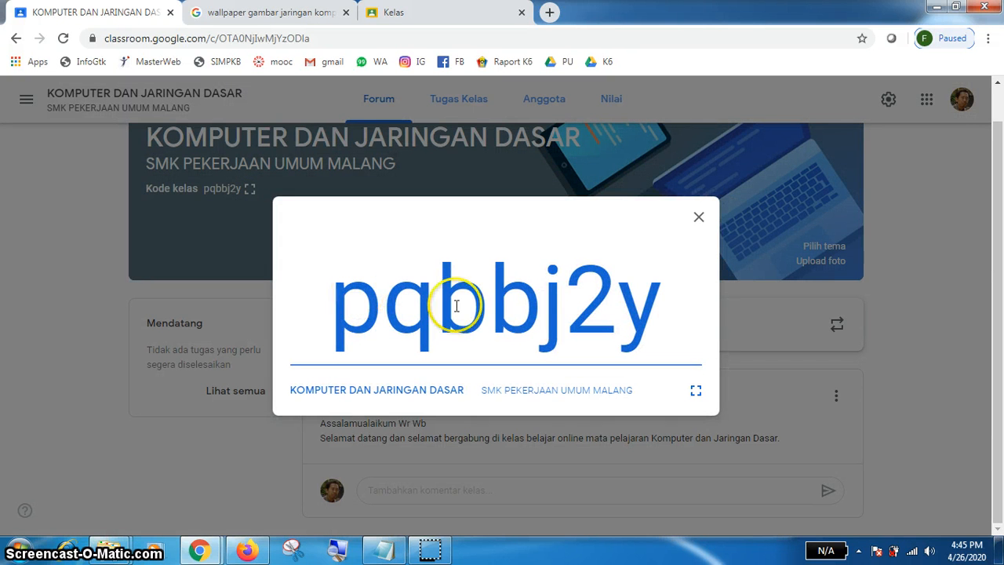
pyautogui.click(699, 220)
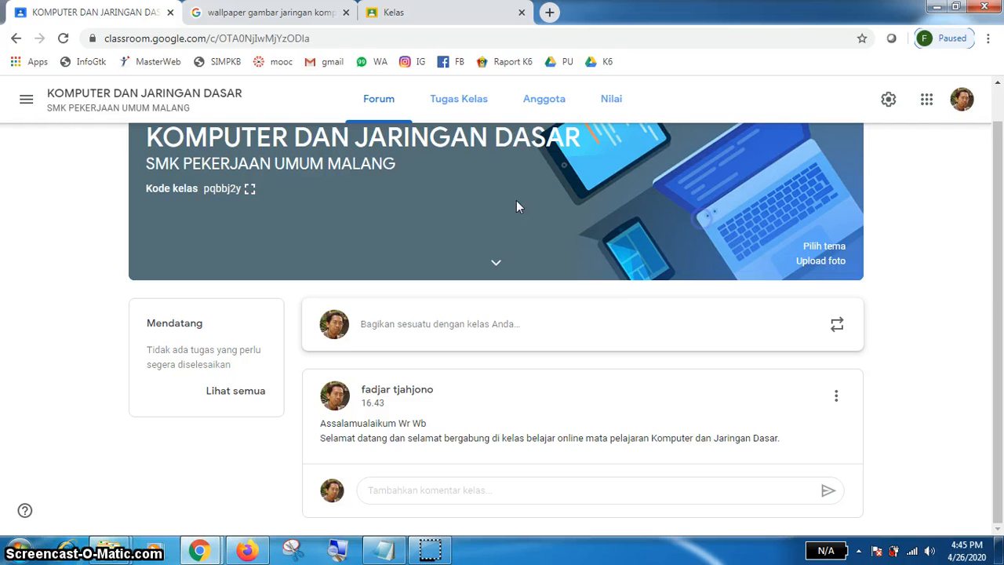
# Show the student invitation form under Anggota, cancel it without inviting anyone, and return to the Forum
pyautogui.click(546, 101)
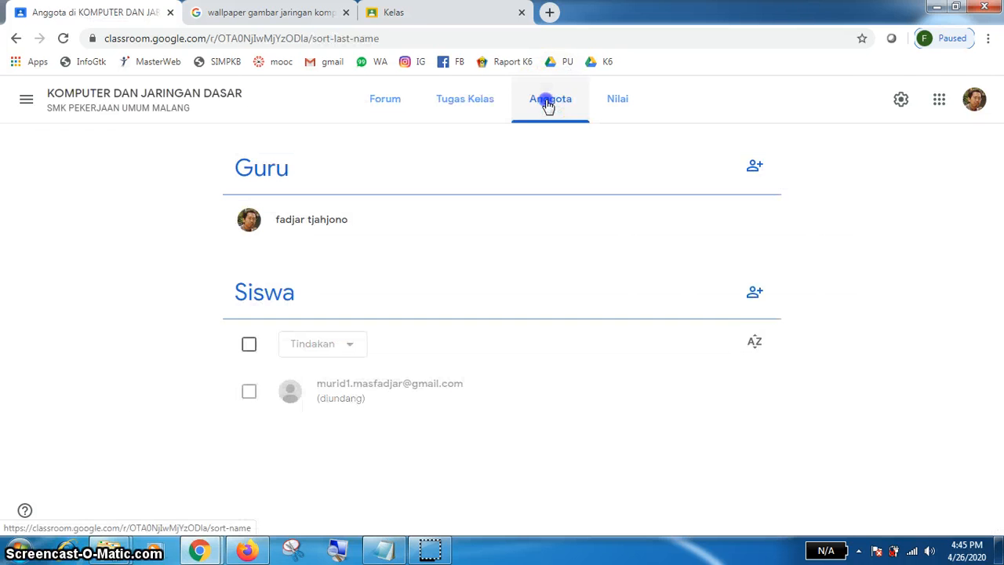
pyautogui.click(756, 295)
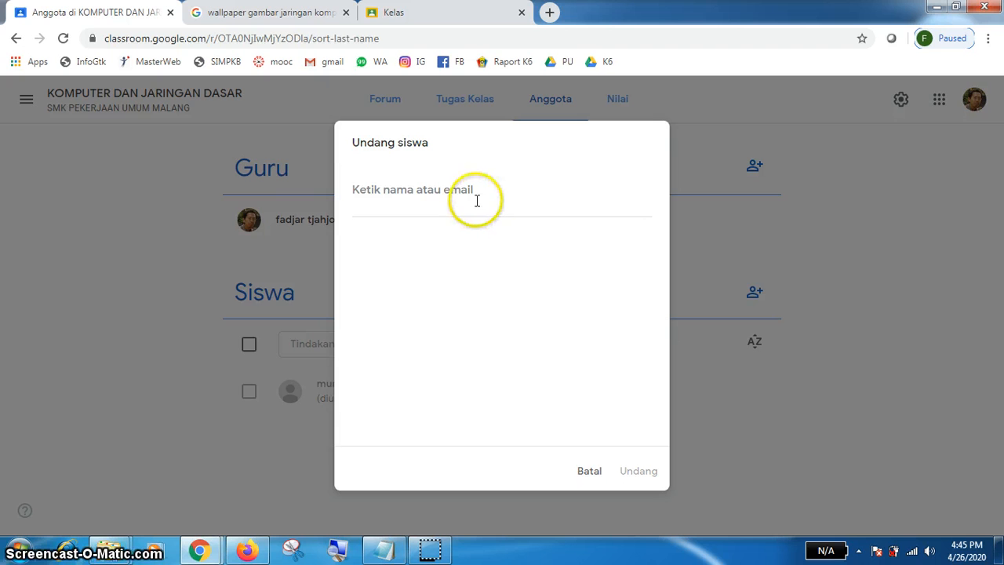
pyautogui.click(589, 470)
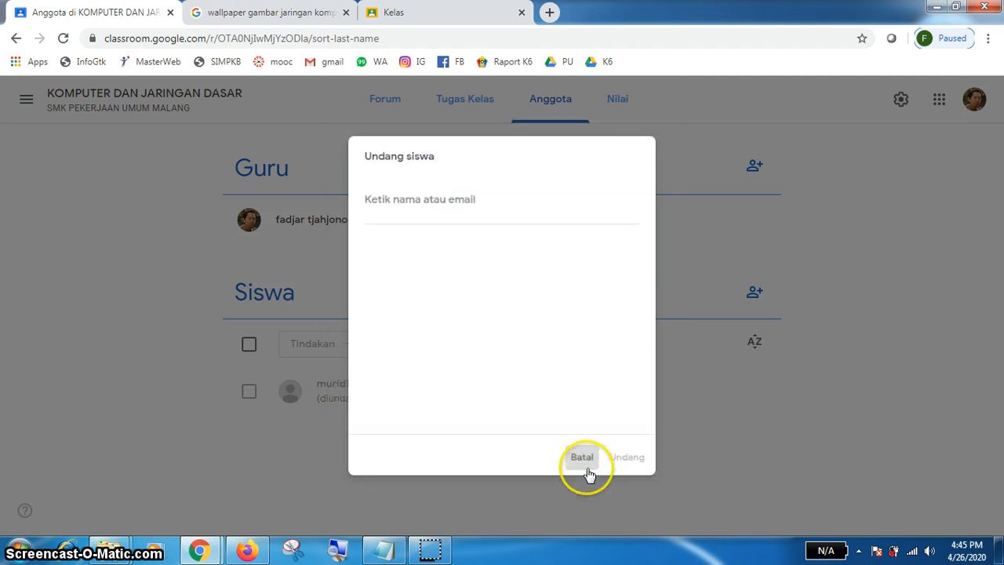
pyautogui.click(383, 100)
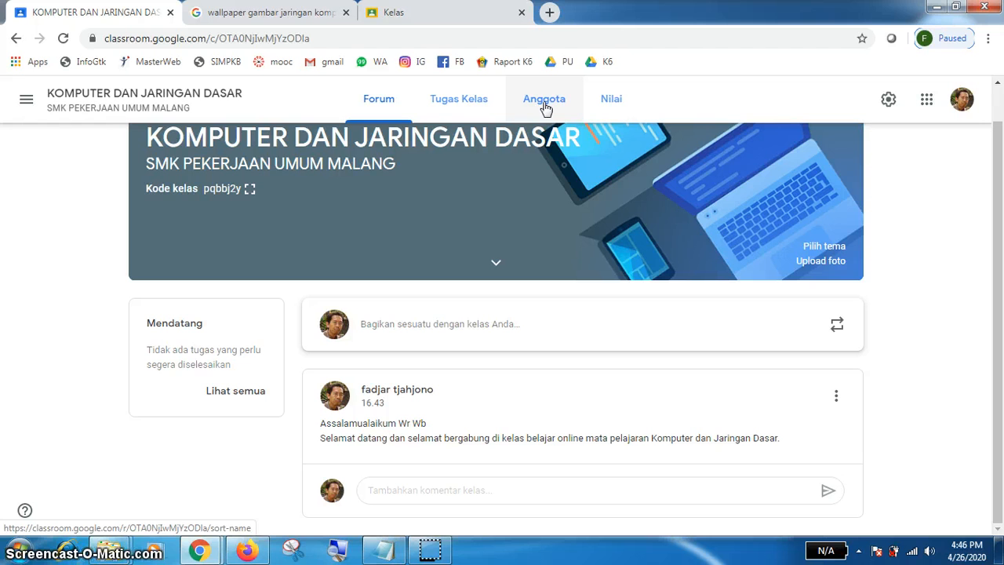
pyautogui.click(541, 102)
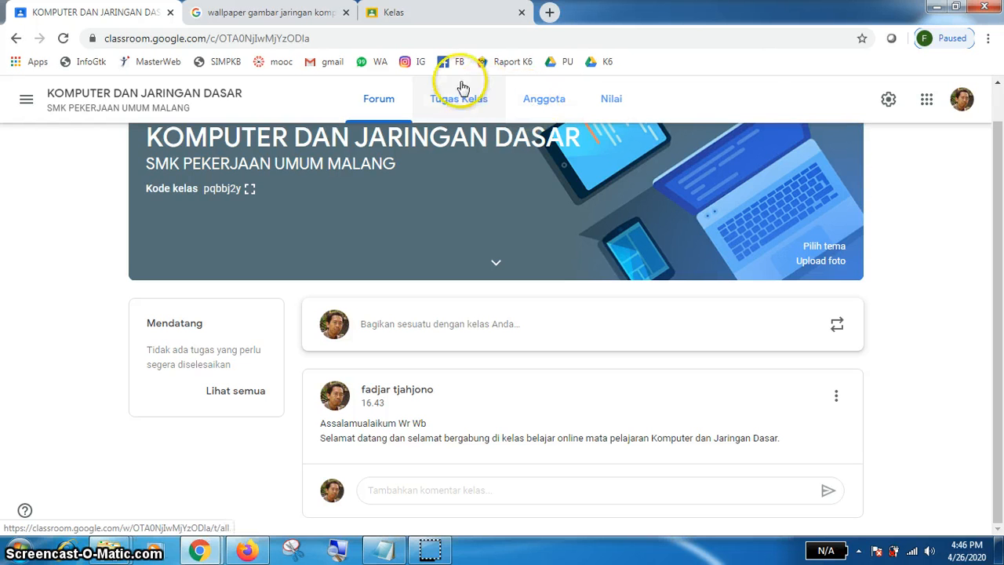
# Start a new Materi post in the class's Tugas Kelas section and dismiss the tip about adding or creating material
pyautogui.click(473, 106)
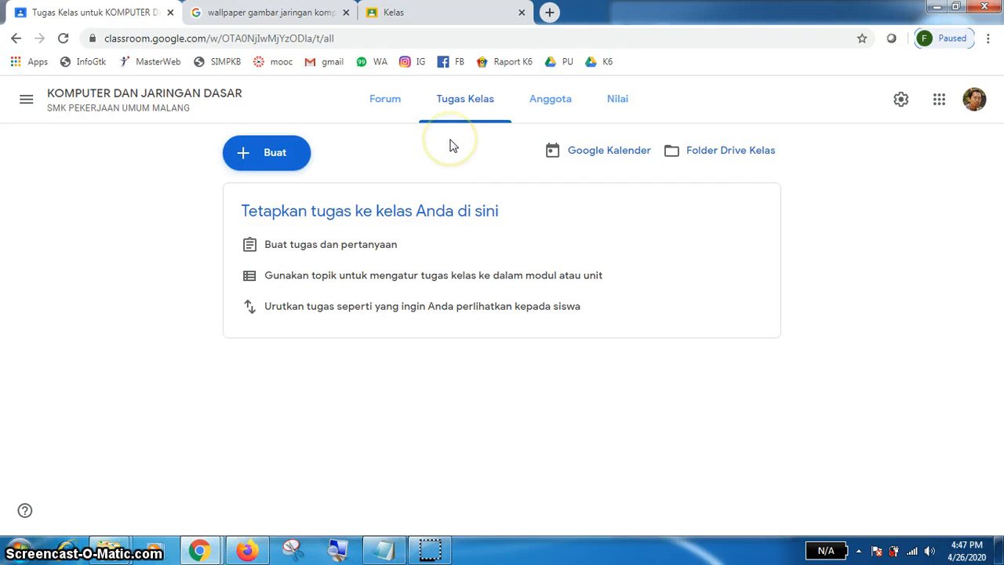
pyautogui.click(473, 106)
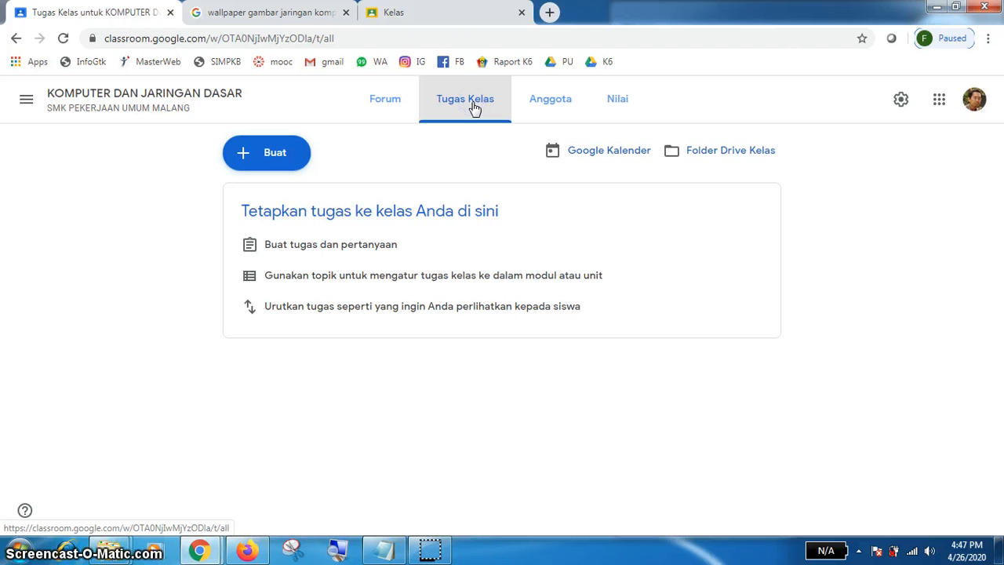
pyautogui.click(243, 156)
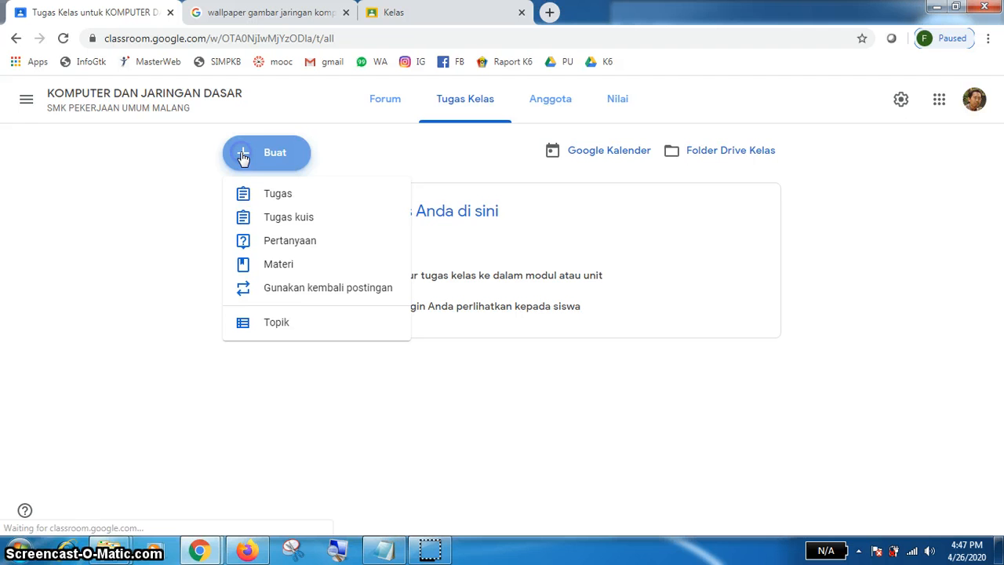
pyautogui.click(278, 265)
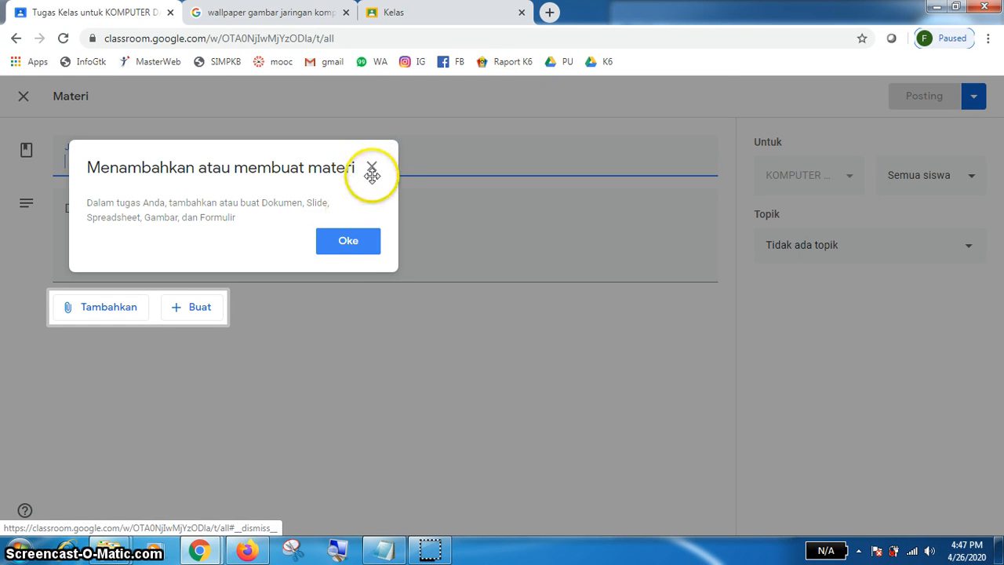
pyautogui.click(372, 168)
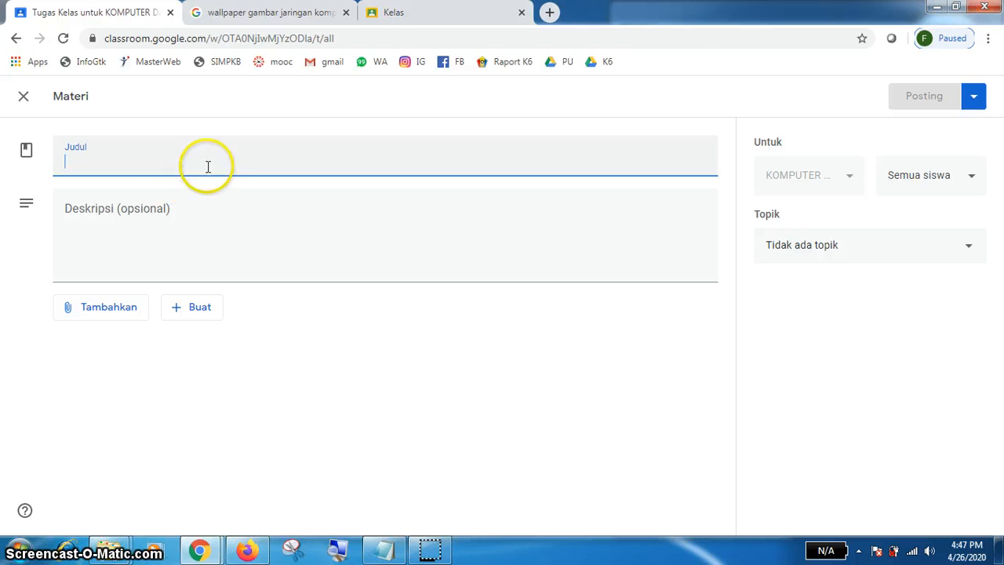
# Title the material "KD 1 : MENGENAL JARINGAN KOMPUTER" and describe it as "Materi ini menjelaskan pengertian jaringan, manfaat, jenis-jenis disertai dengan kelebihan dan kekurangannya."
pyautogui.click(209, 166)
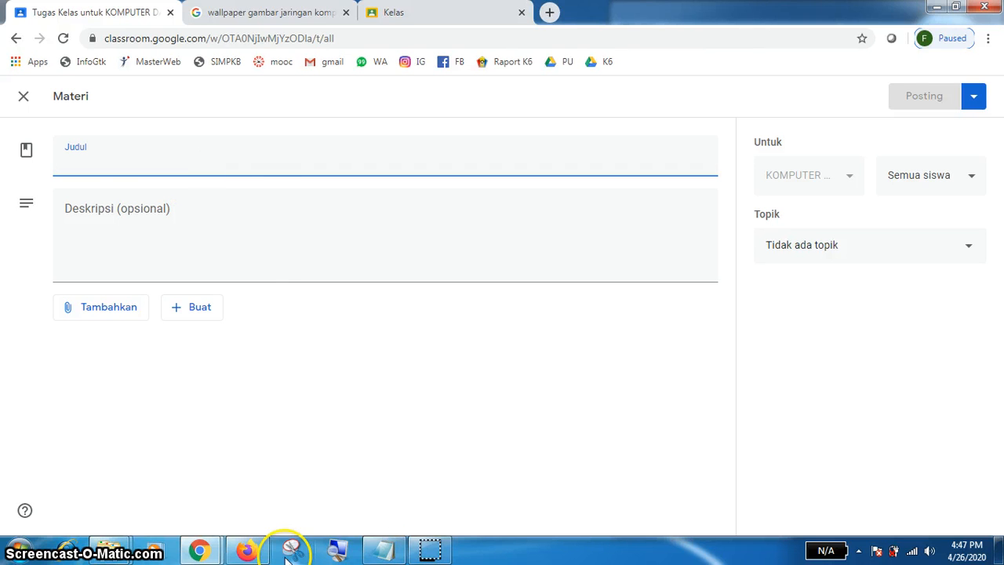
pyautogui.click(432, 546)
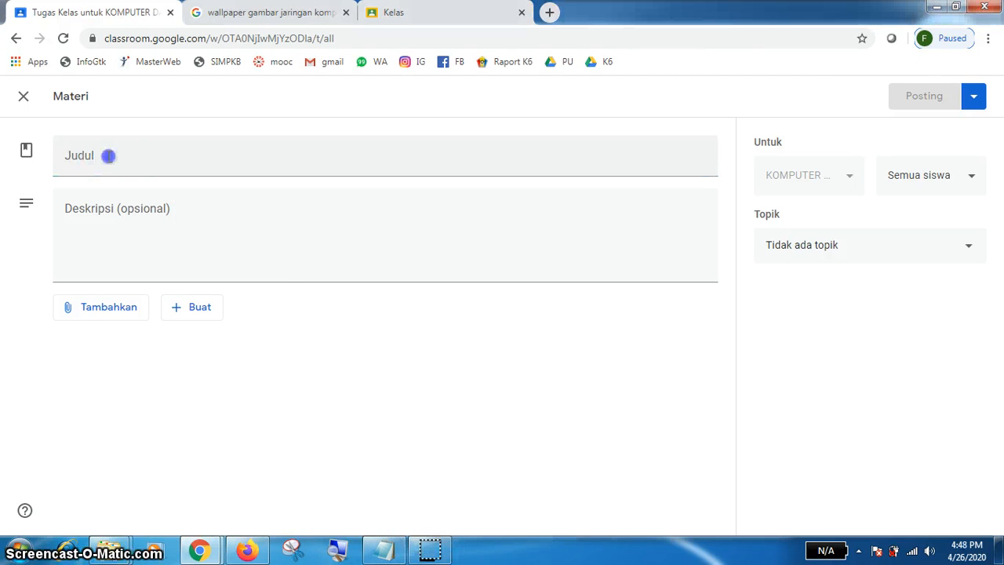
pyautogui.click(107, 155)
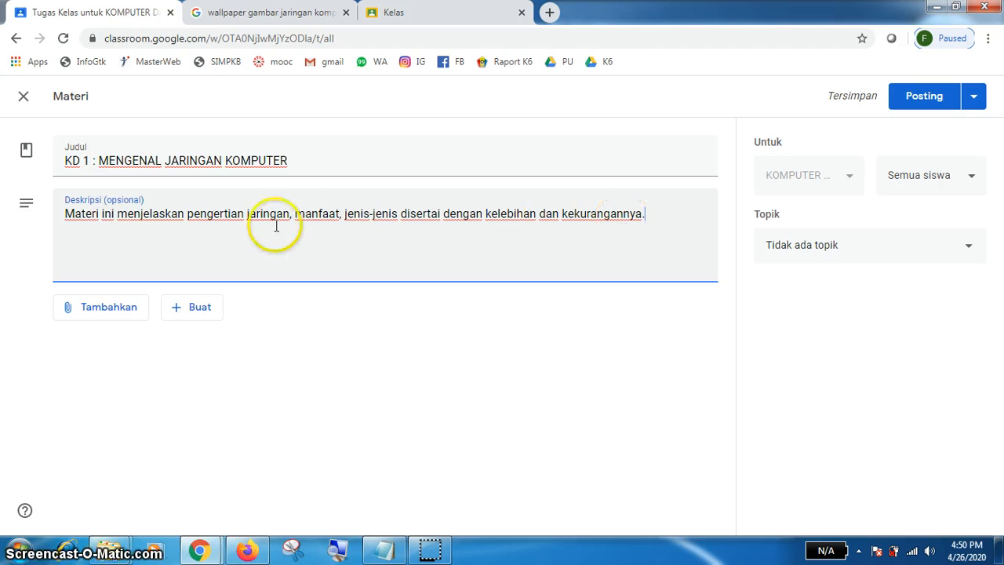
pyautogui.click(94, 242)
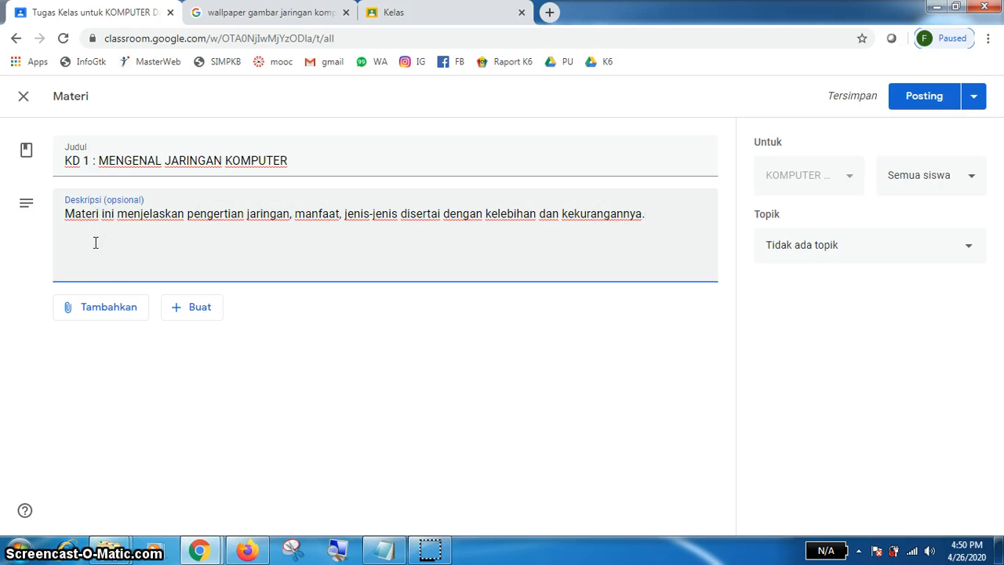
pyautogui.click(92, 230)
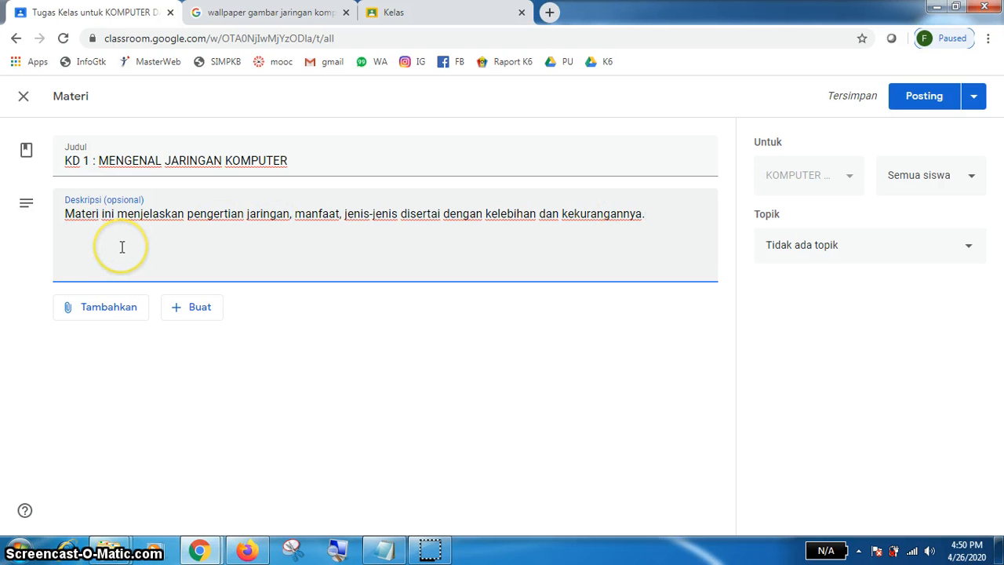
# Upload the PDF "1. Pengantar Jaringan Komputer" from the INSTAL LAN folder as an attachment to the material
pyautogui.click(90, 311)
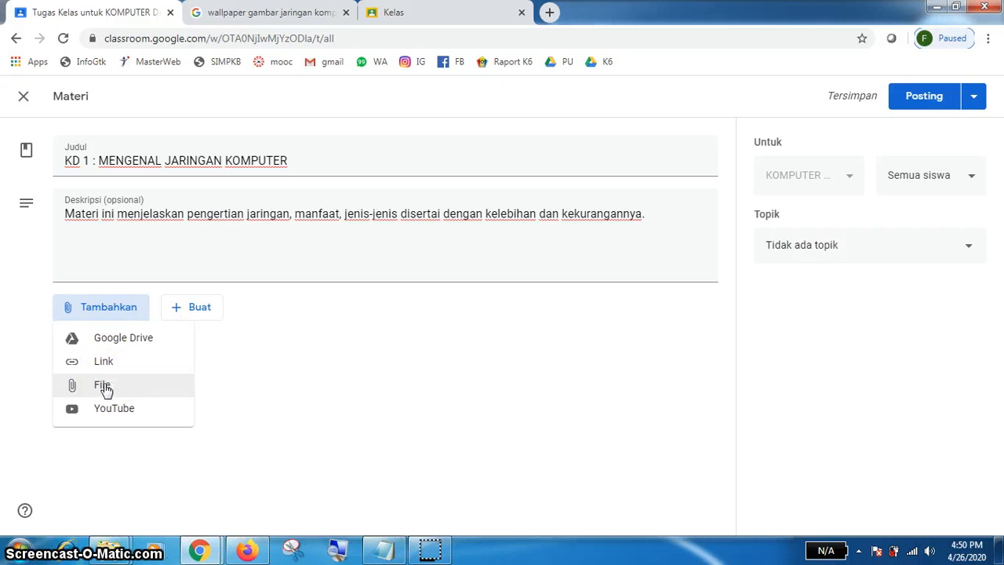
pyautogui.click(311, 312)
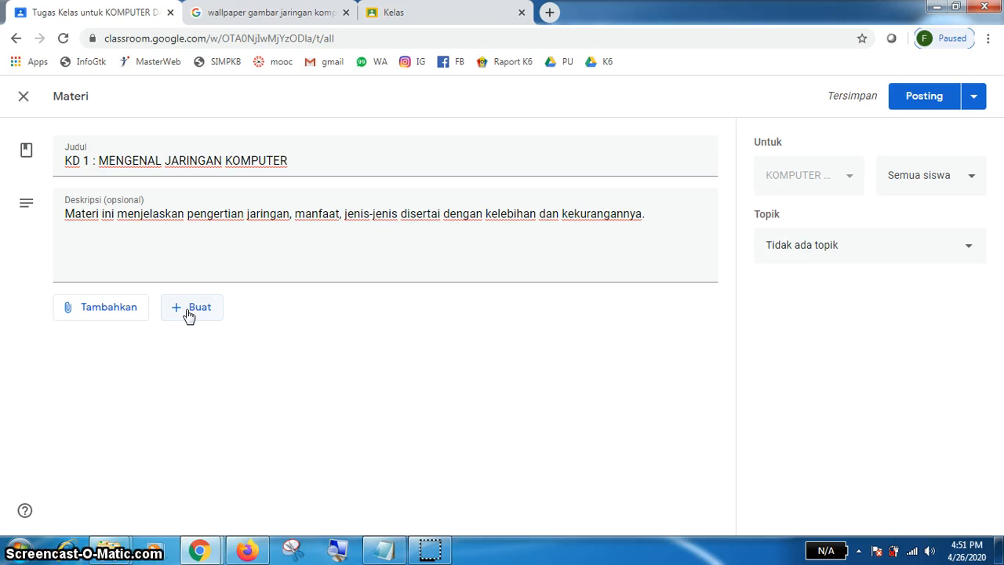
pyautogui.click(103, 310)
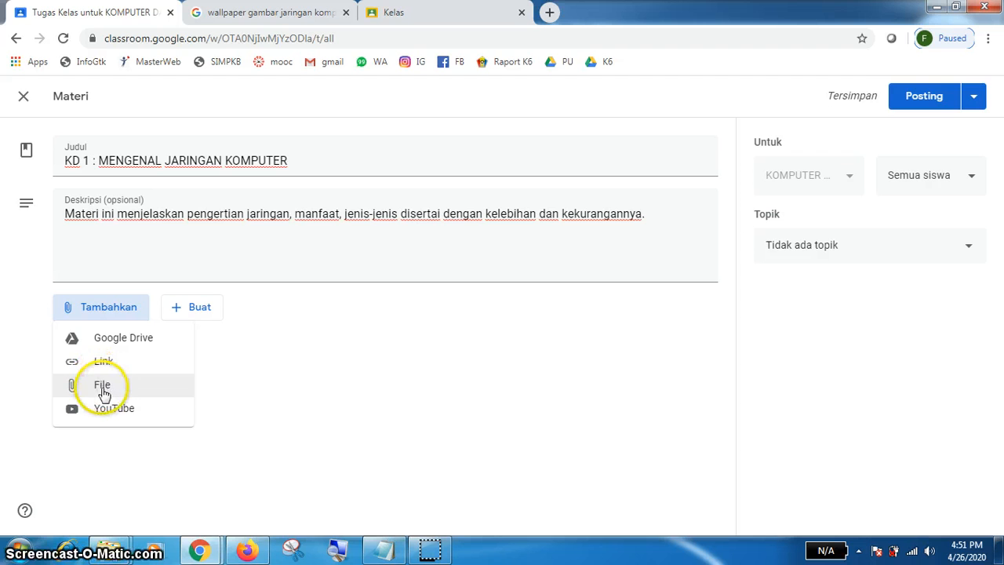
pyautogui.click(104, 390)
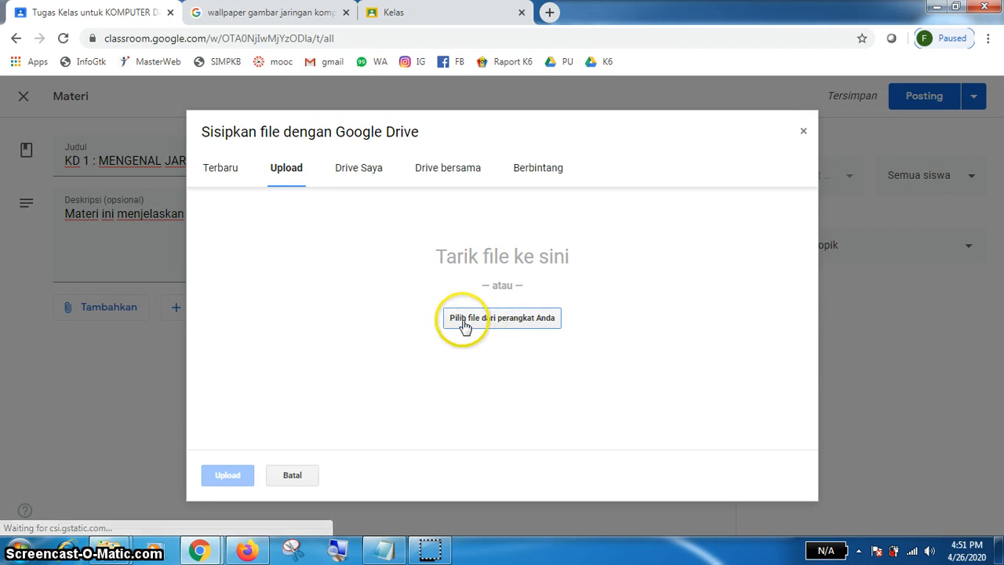
pyautogui.click(464, 326)
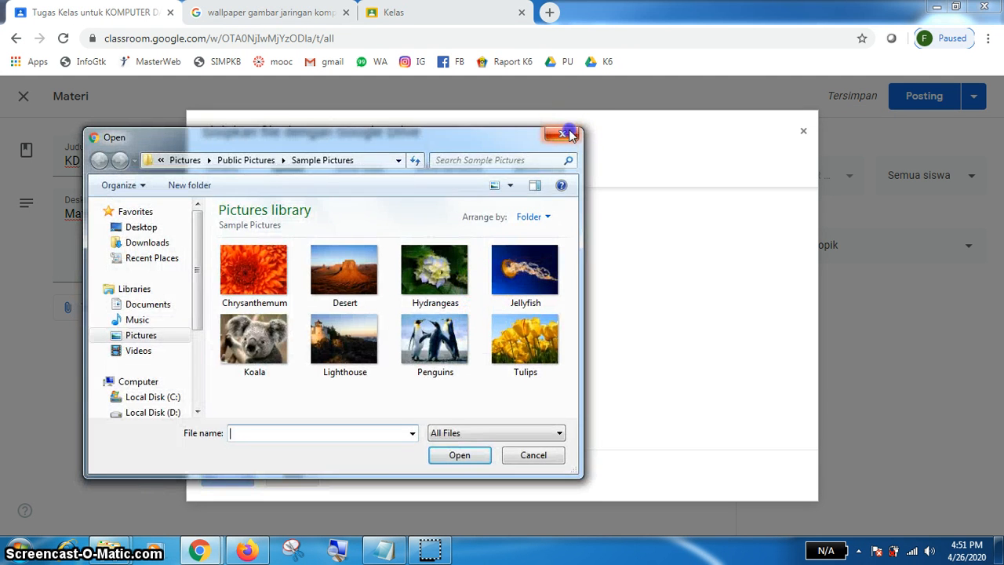
pyautogui.click(568, 135)
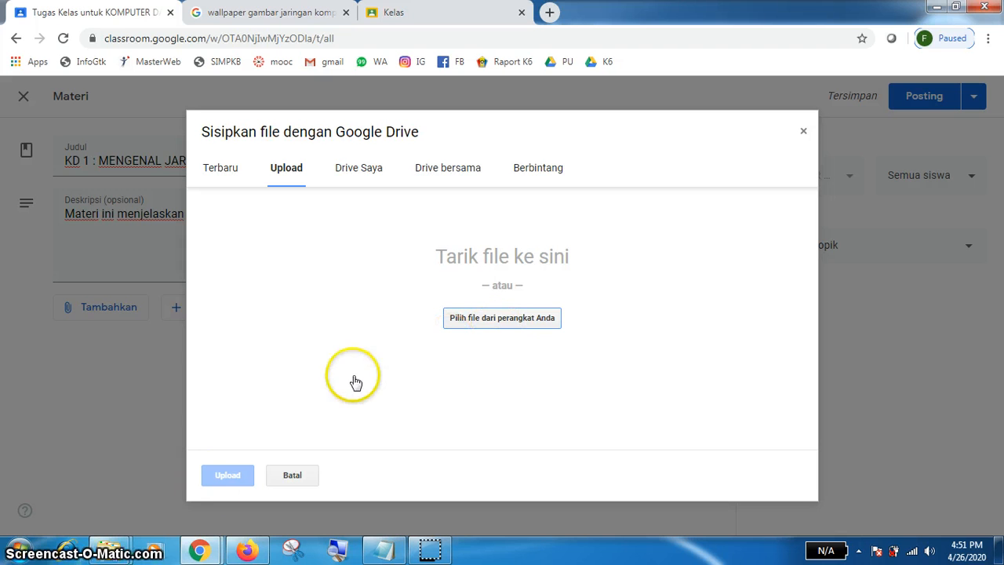
pyautogui.moveTo(110, 549)
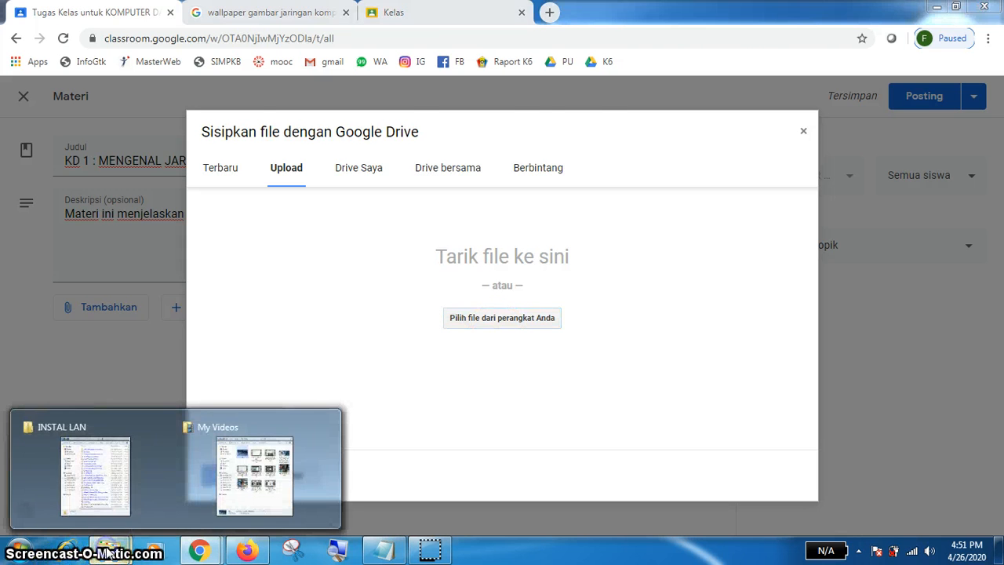
pyautogui.click(94, 471)
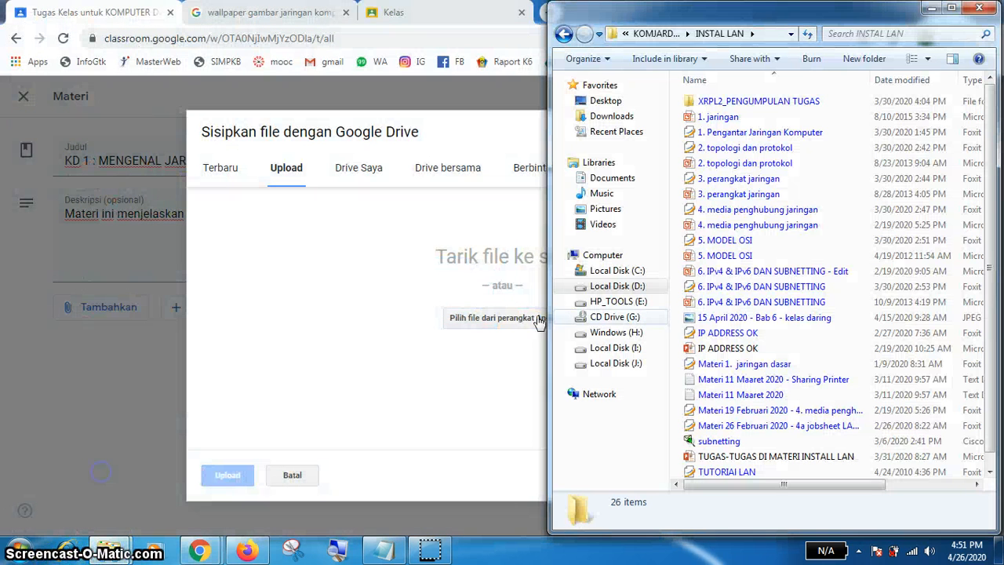
pyautogui.click(741, 135)
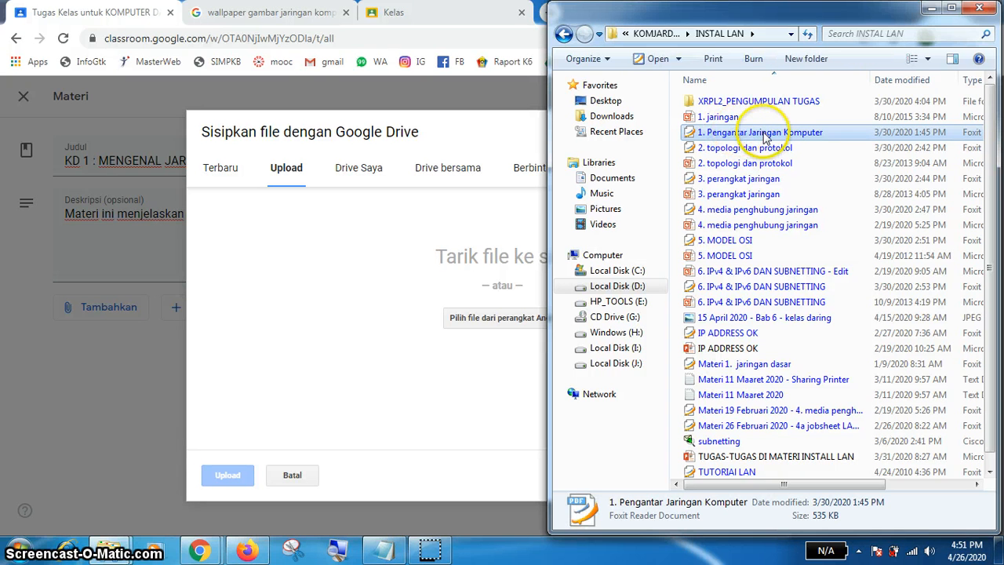
pyautogui.moveTo(502, 207); pyautogui.dragTo(428, 327)
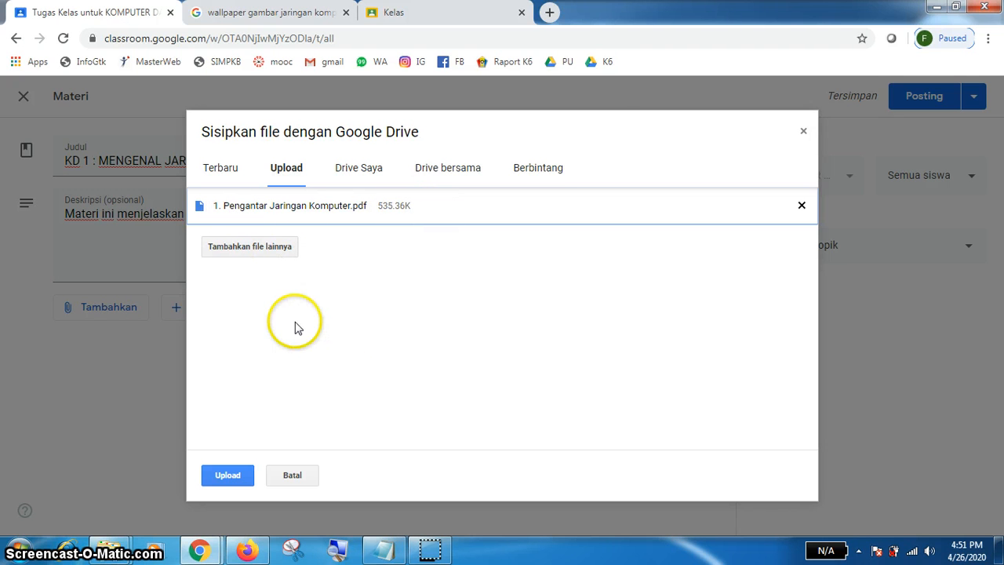
pyautogui.click(234, 478)
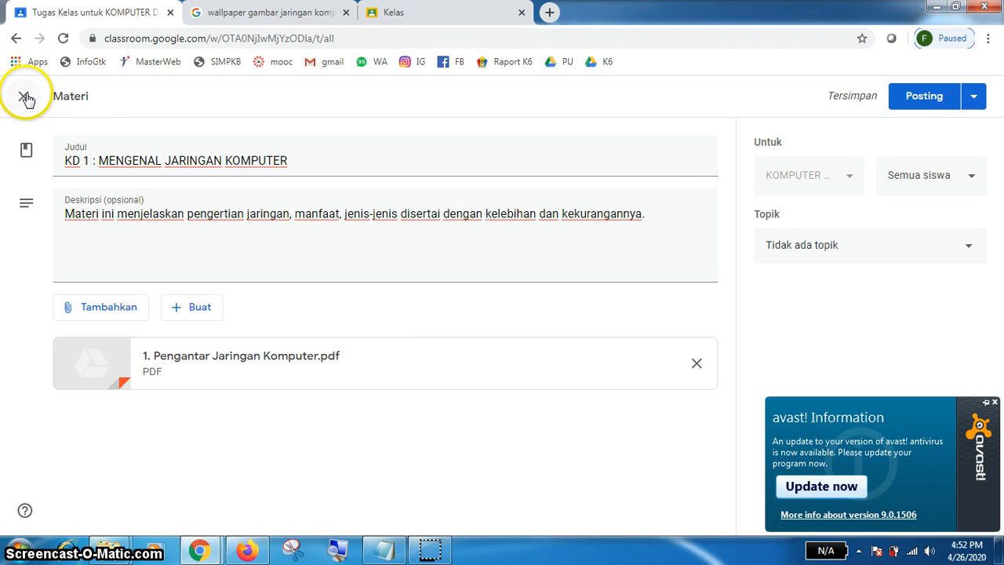
# Check that the material is addressed to Semua siswa, post it to the class and confirm the posting
pyautogui.click(89, 239)
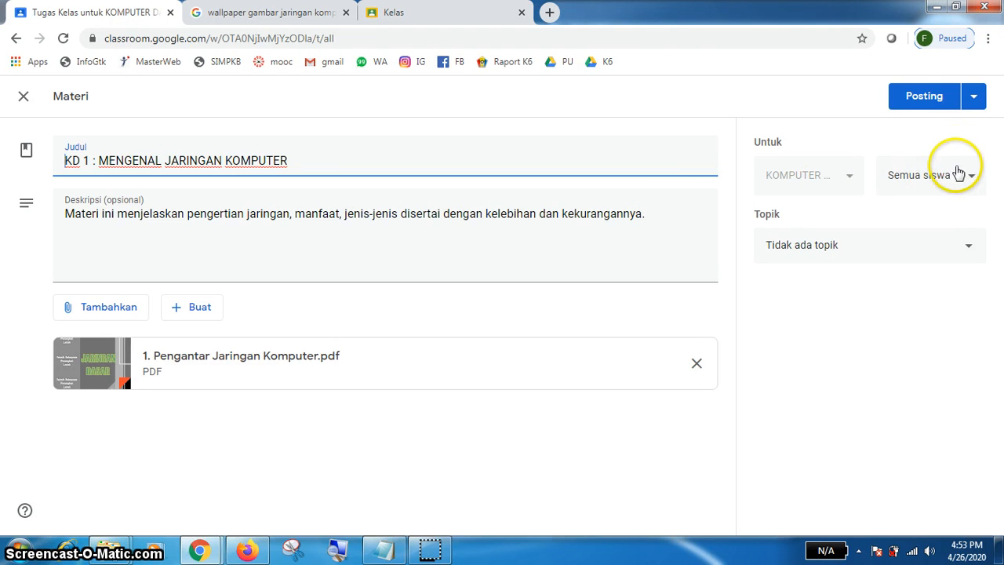
pyautogui.click(970, 179)
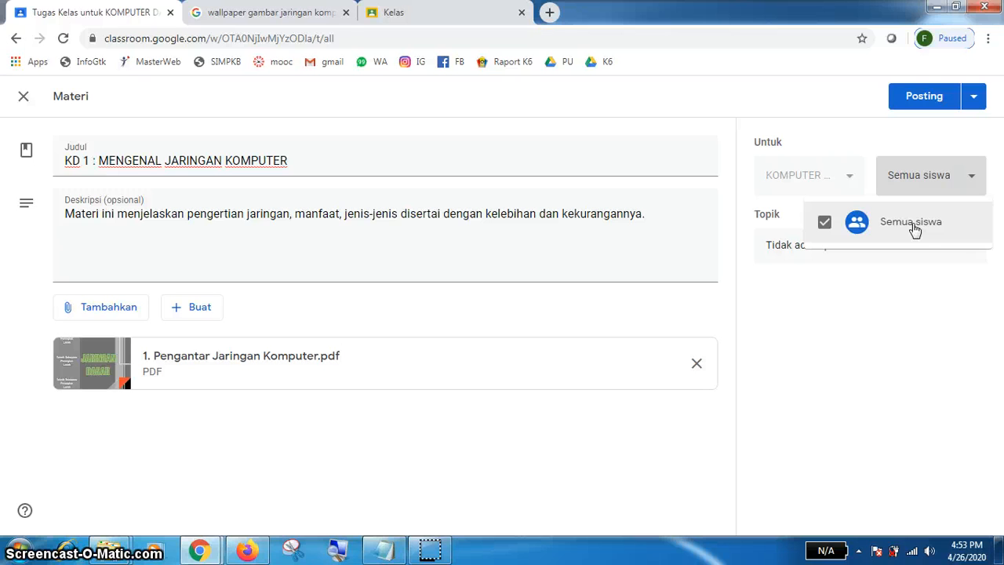
pyautogui.click(462, 316)
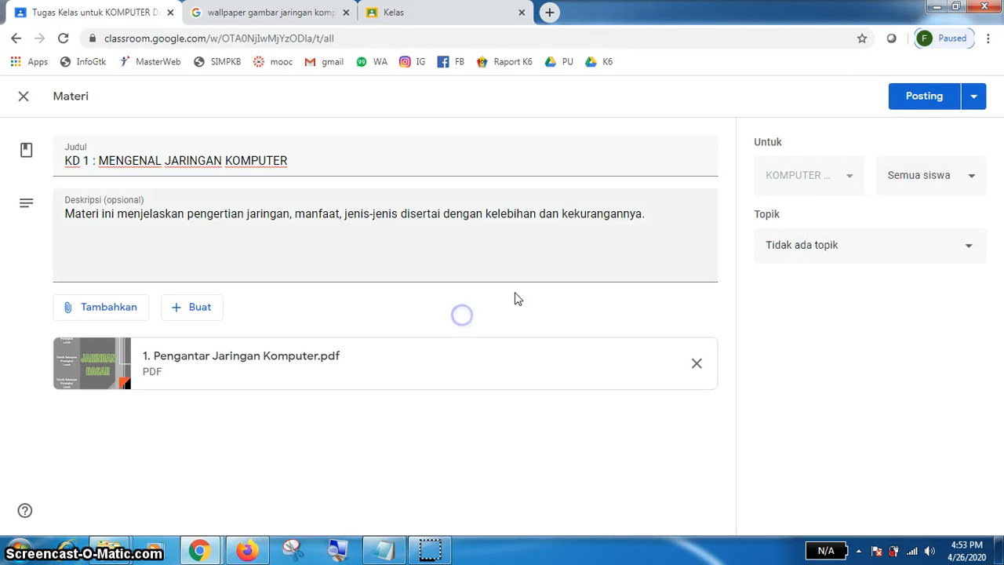
pyautogui.click(925, 98)
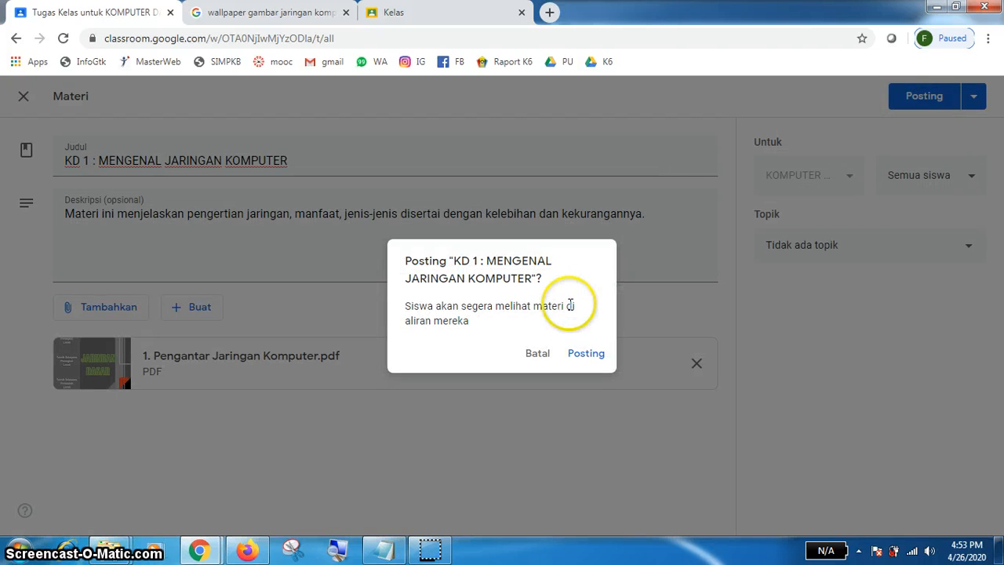
pyautogui.click(593, 352)
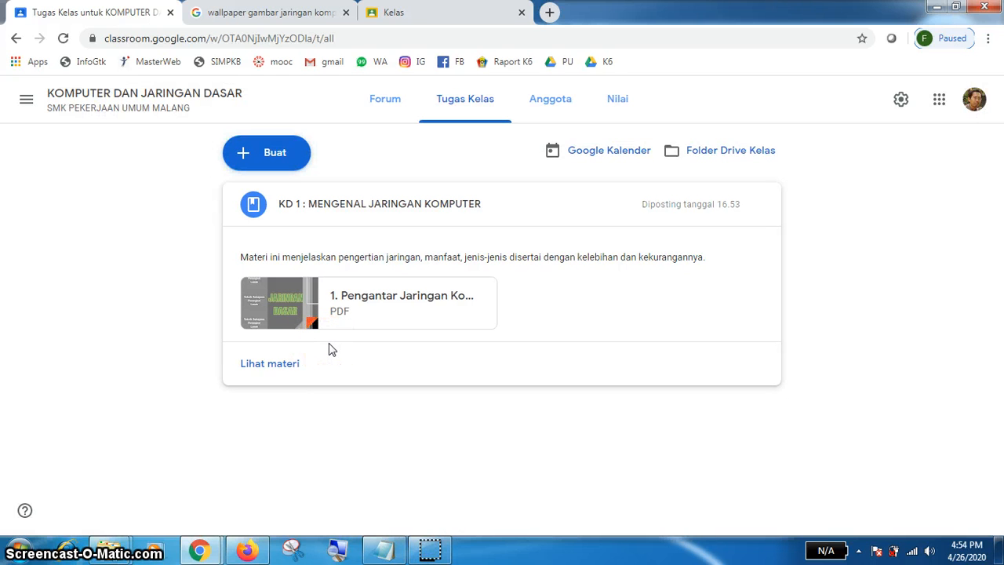
# Create a Tugas titled "KD 1 : KUIS MENGENAL JARINGAN KOMPUTER" with the instruction "Jawablah dengan benar !" and three questions on computer networks' definition, benefits and types
pyautogui.click(350, 357)
pyautogui.click(320, 252)
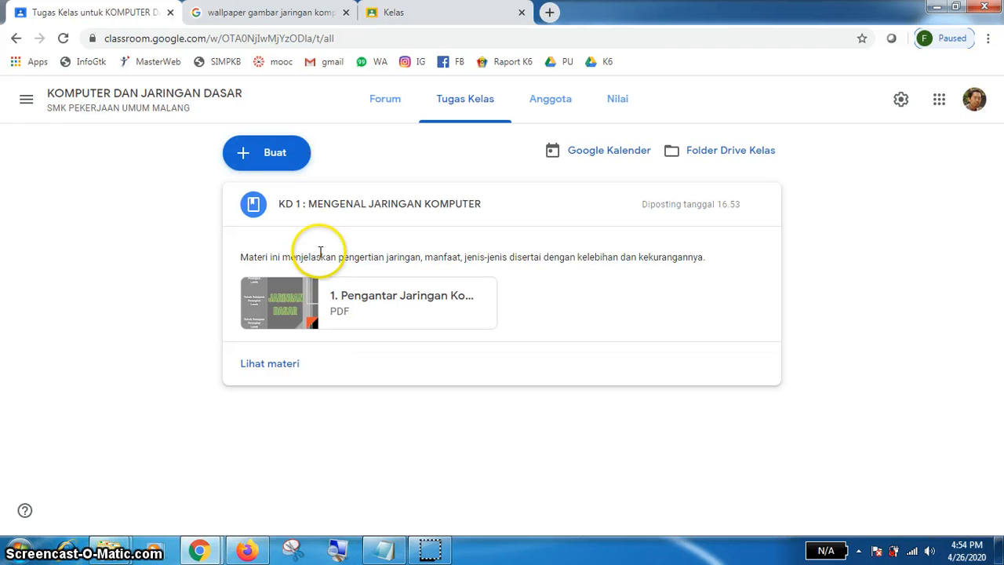
pyautogui.click(244, 154)
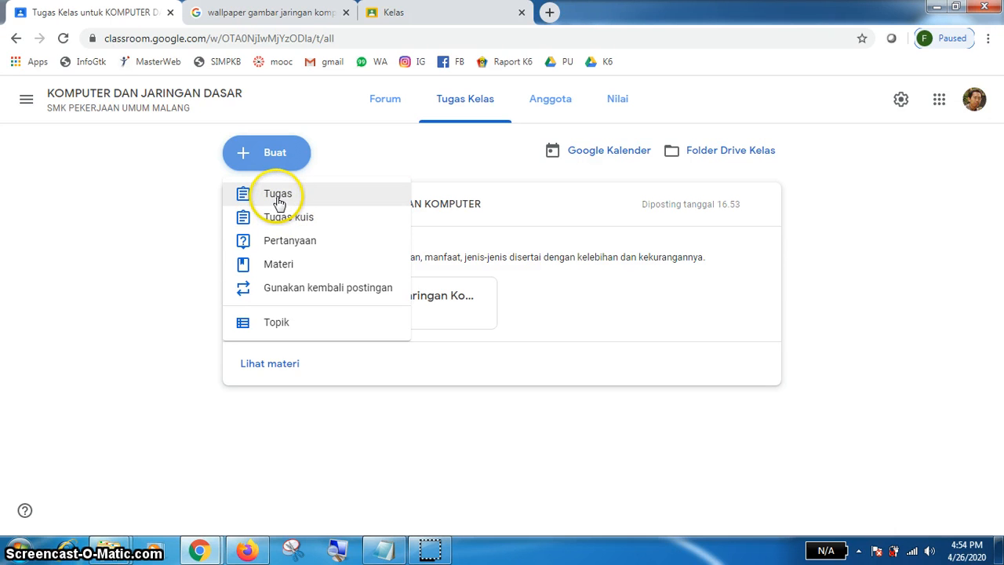
pyautogui.click(284, 202)
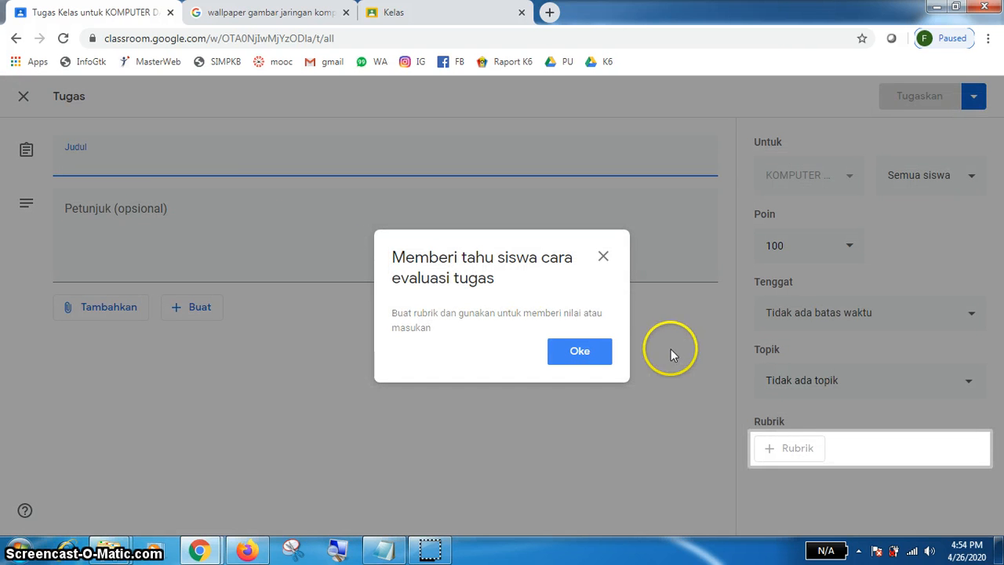
pyautogui.click(597, 356)
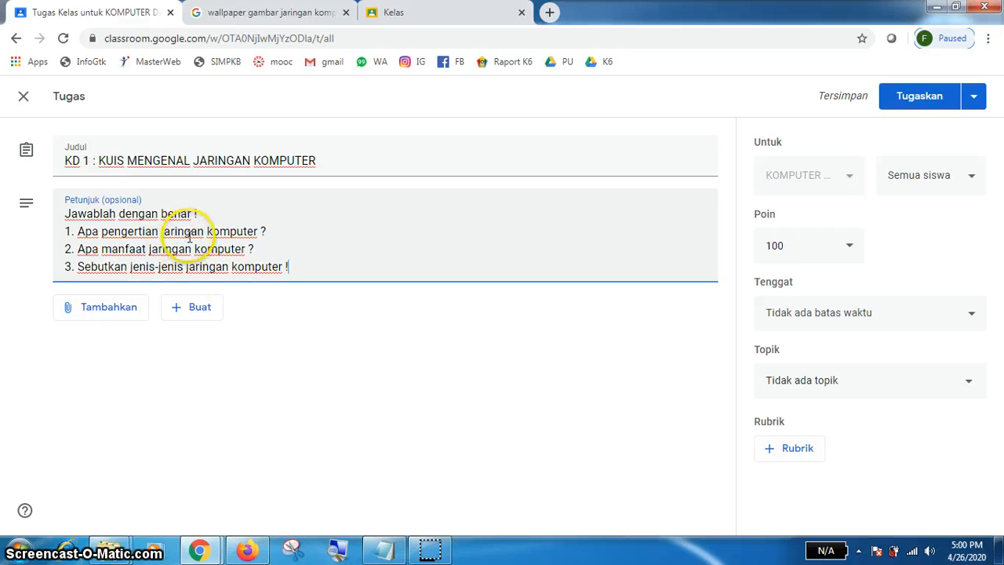
pyautogui.click(111, 202)
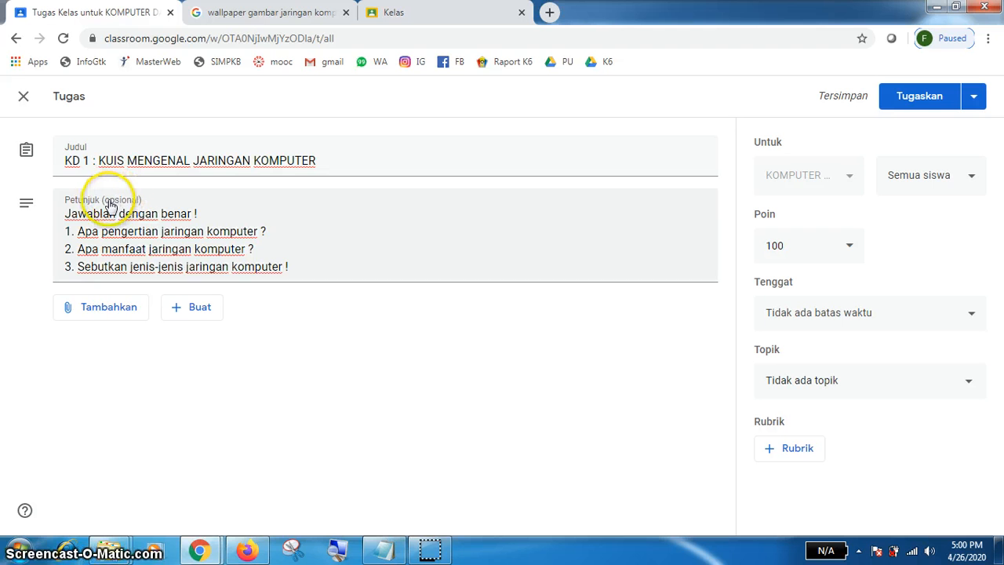
pyautogui.click(94, 213)
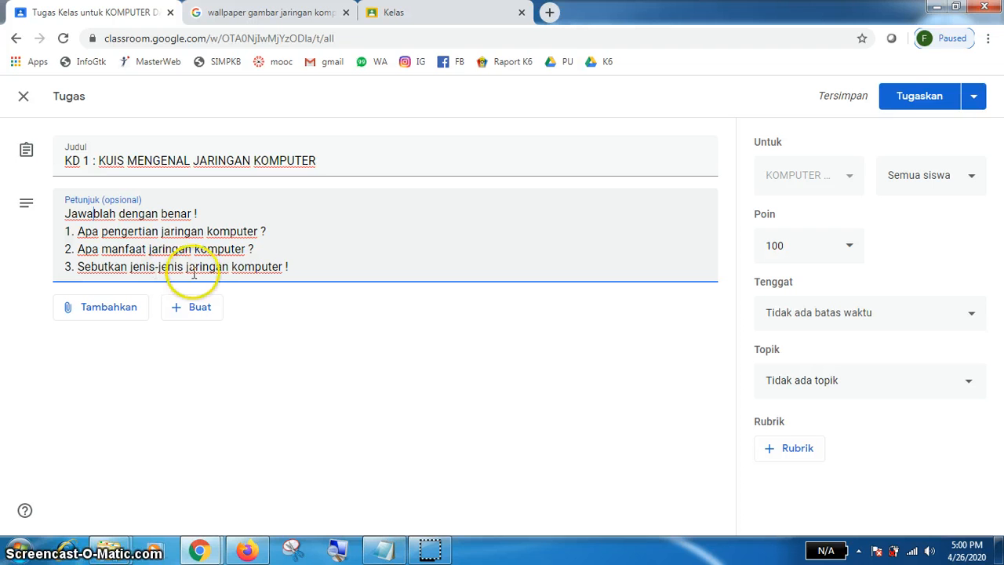
pyautogui.click(354, 264)
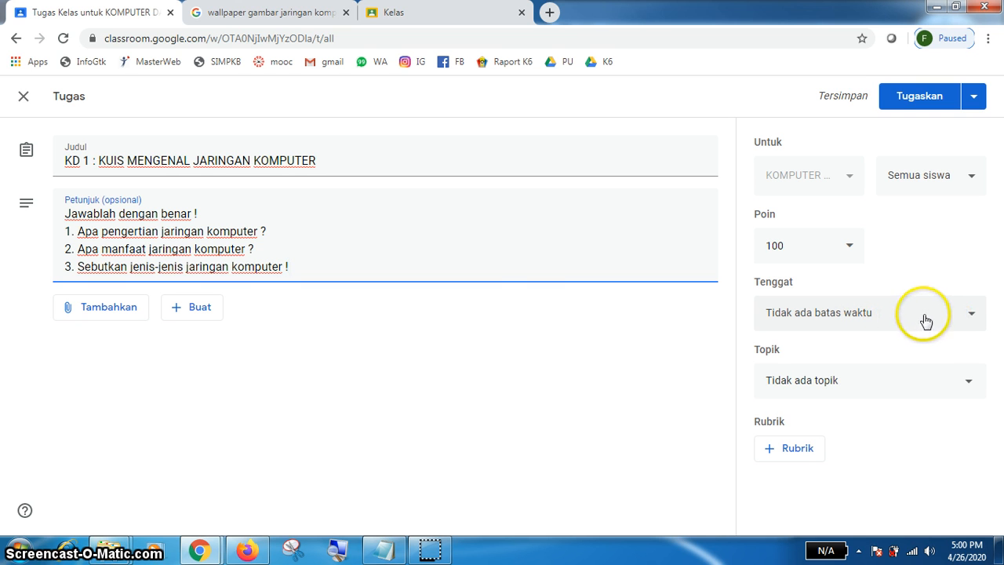
# Set the quiz assignment's deadline to 27 Apr 2020 at 23.59 and assign it to Semua siswa
pyautogui.click(972, 314)
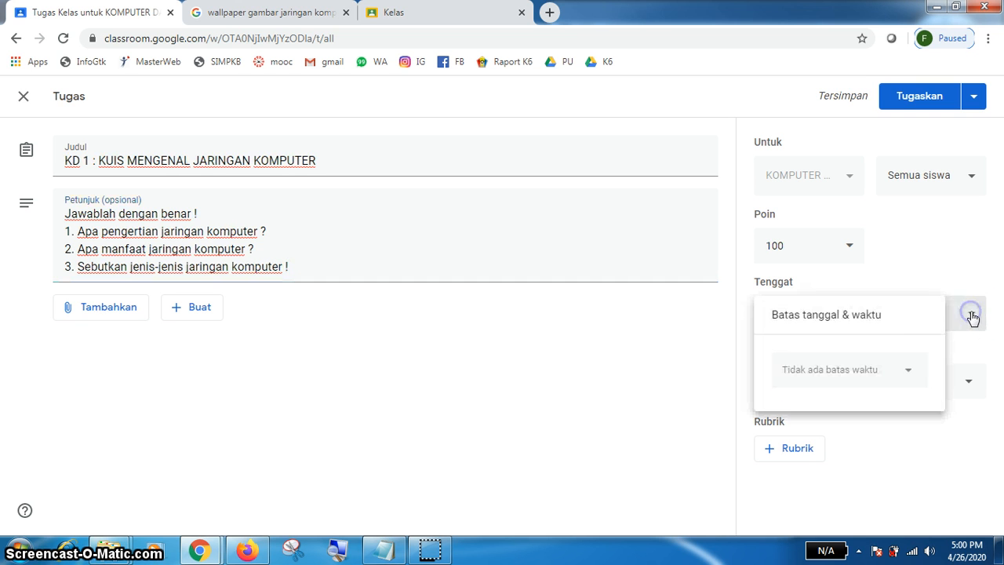
pyautogui.click(870, 316)
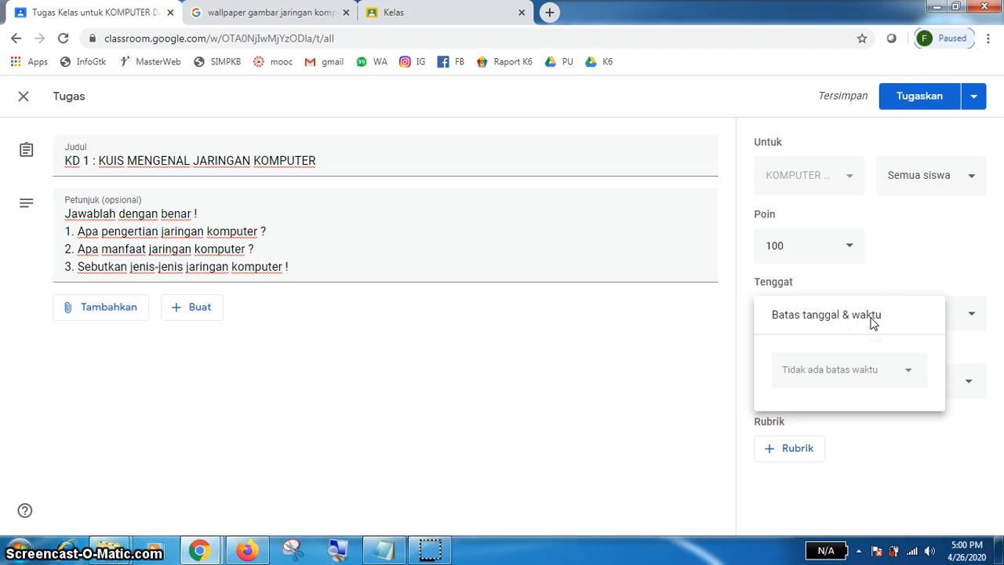
pyautogui.click(859, 378)
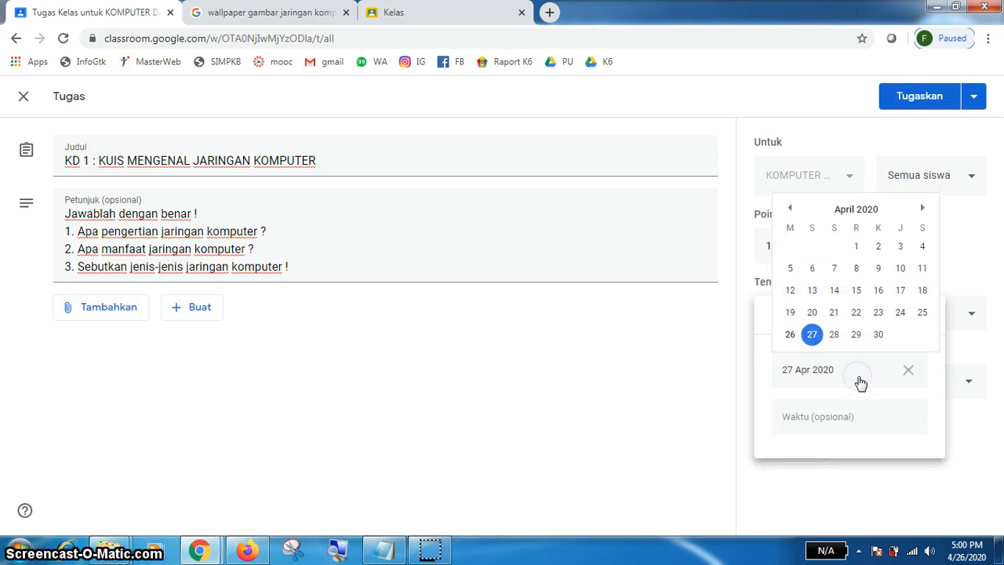
pyautogui.click(812, 337)
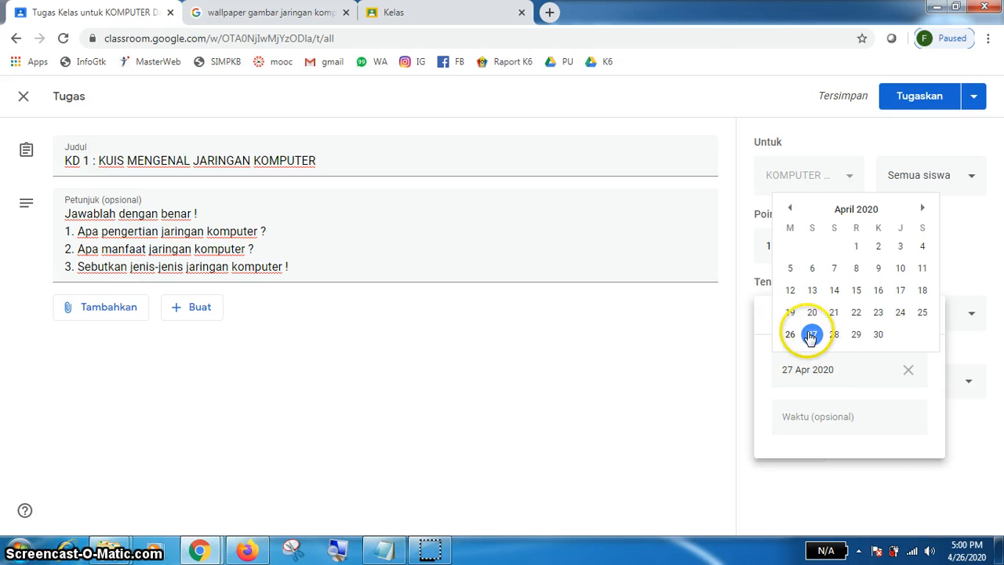
pyautogui.click(811, 335)
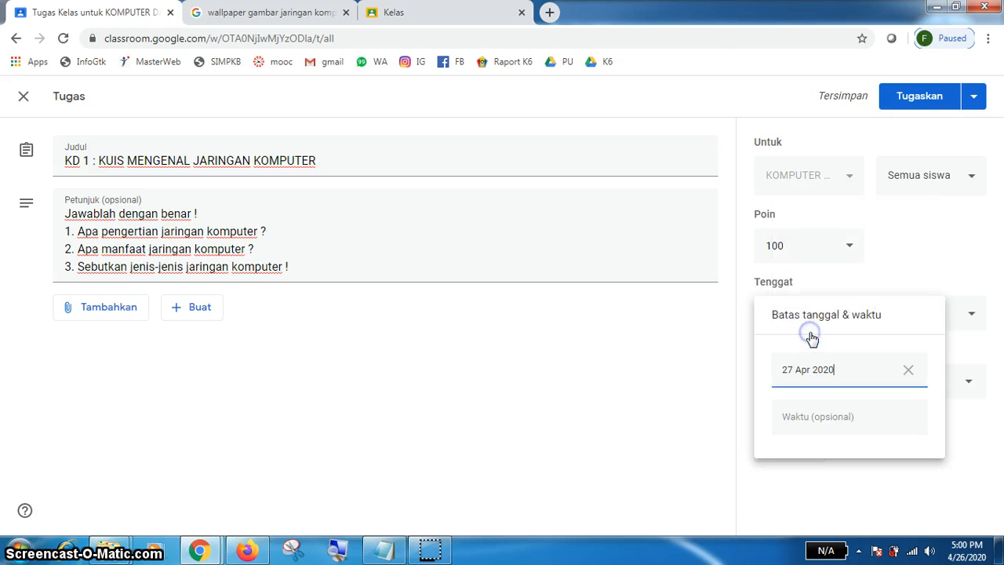
pyautogui.click(827, 423)
pyautogui.click(824, 418)
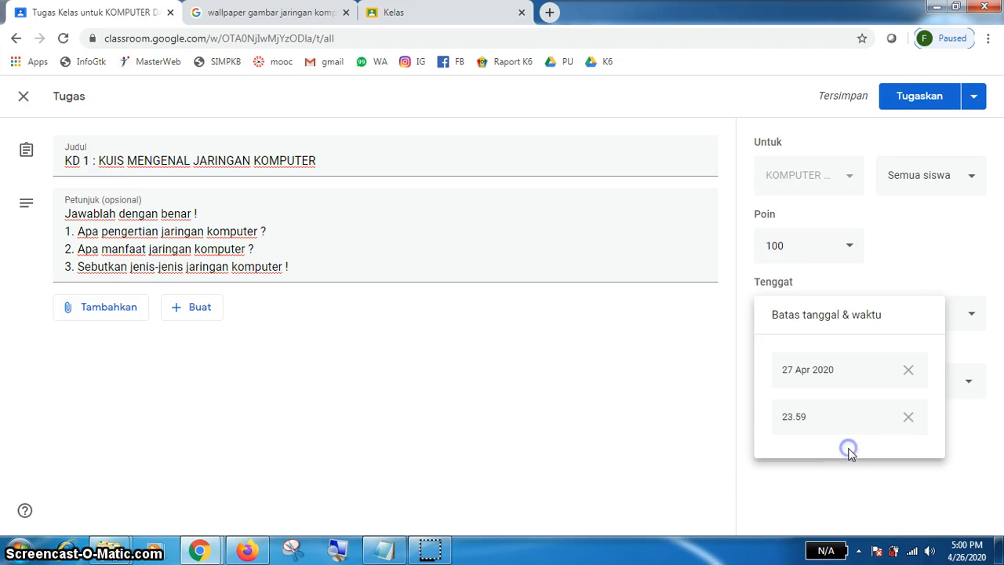
pyautogui.click(724, 447)
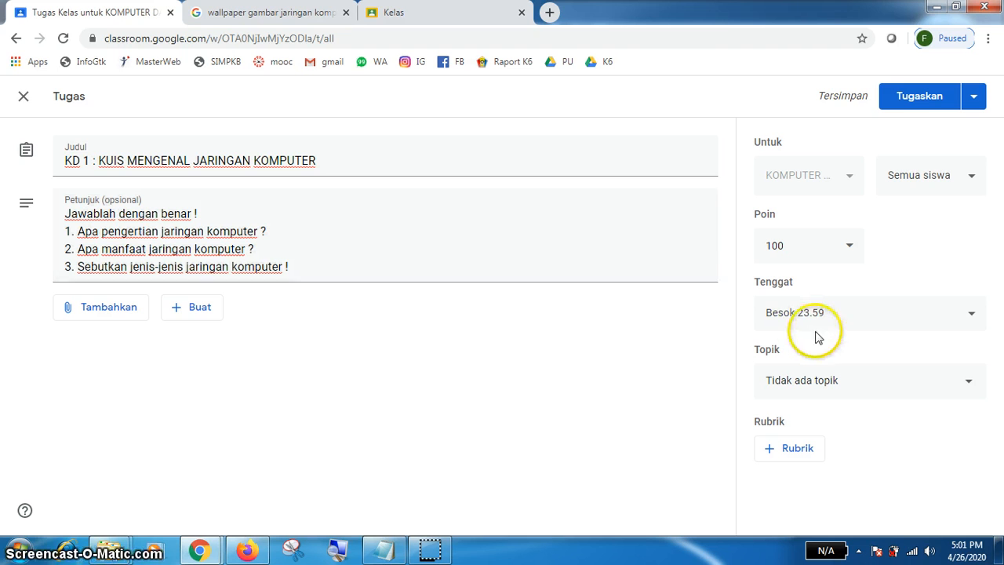
pyautogui.click(923, 100)
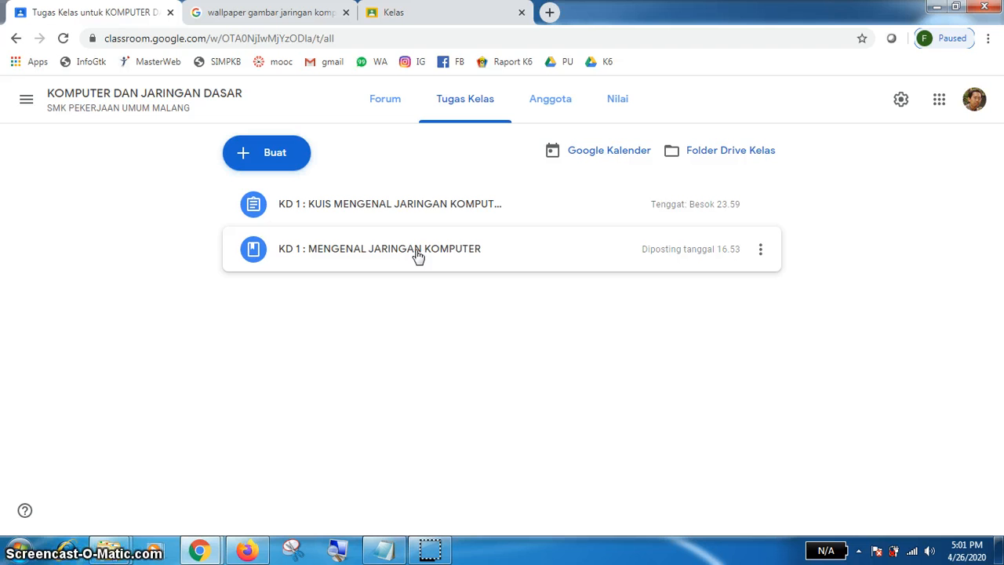
pyautogui.click(427, 214)
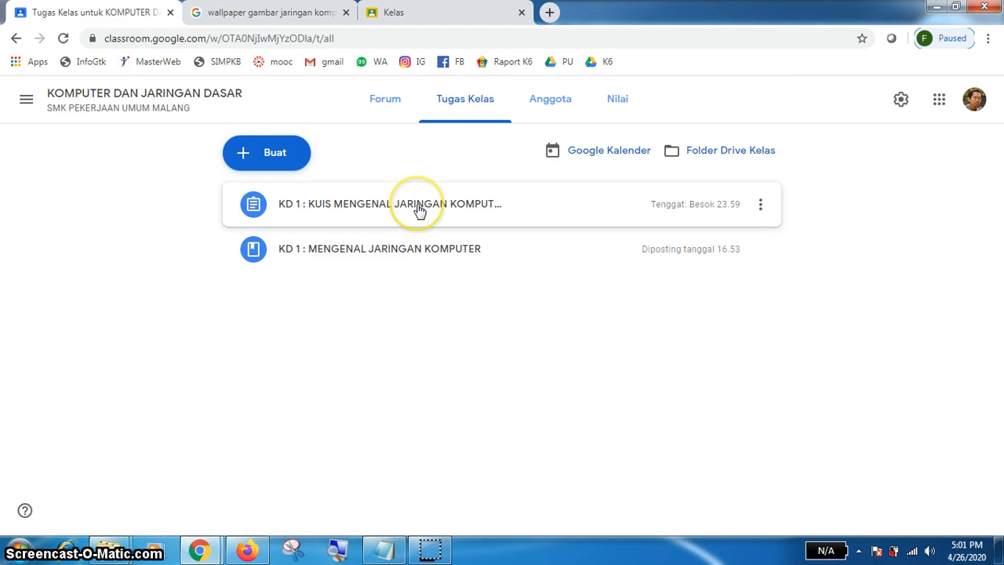
pyautogui.click(244, 152)
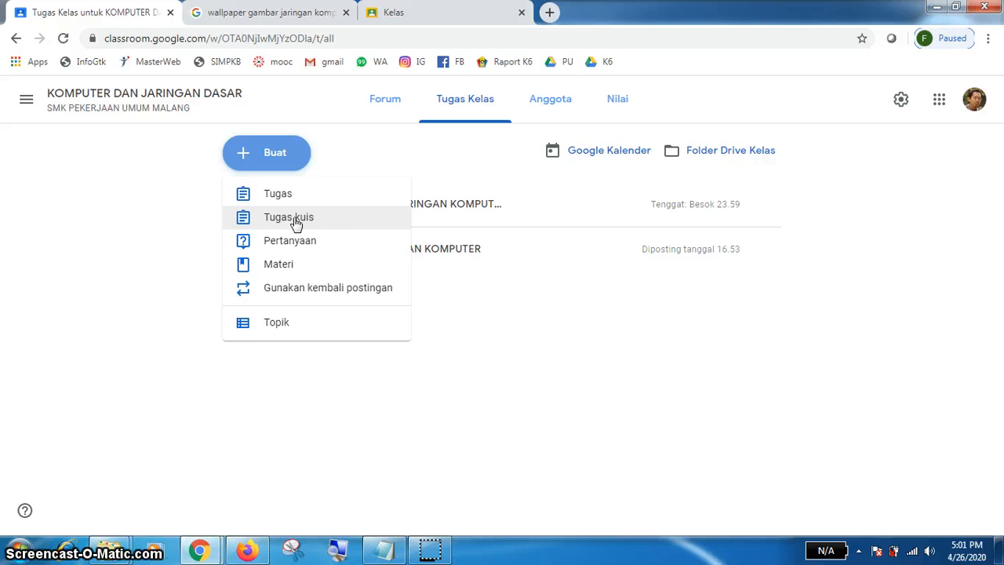
pyautogui.click(473, 106)
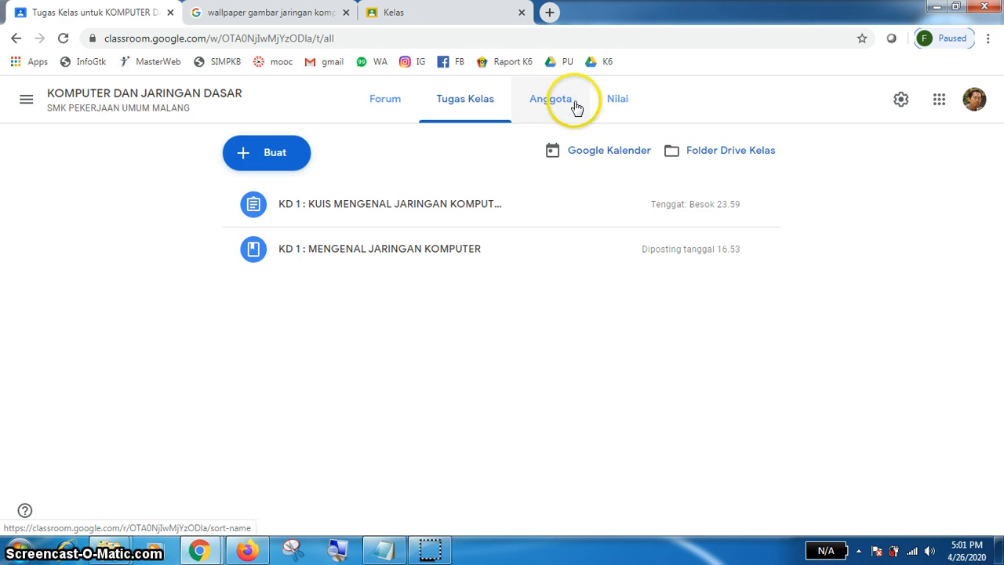
# View the class's Nilai page and dismiss the introduction to the grading system setup
pyautogui.click(620, 102)
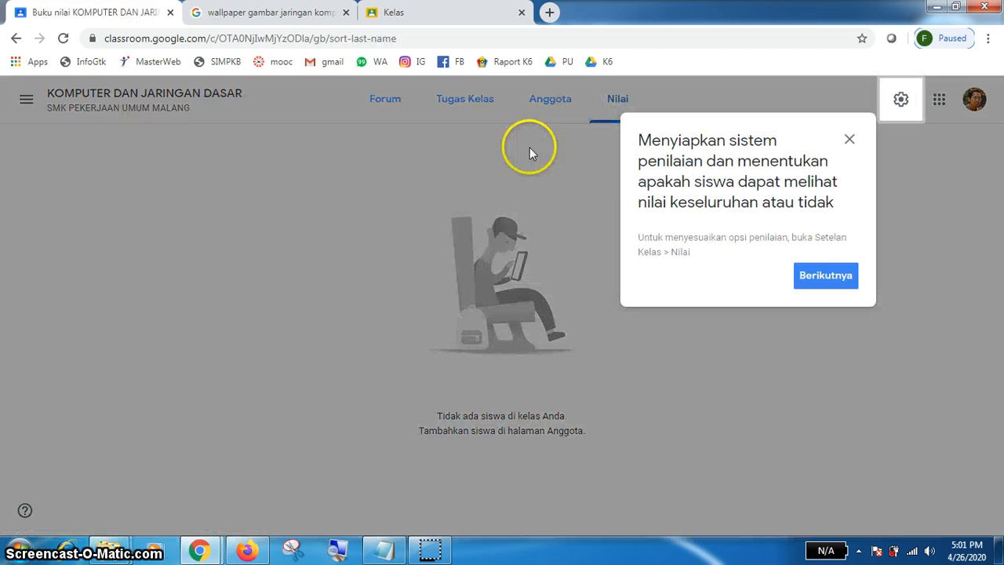
pyautogui.click(825, 275)
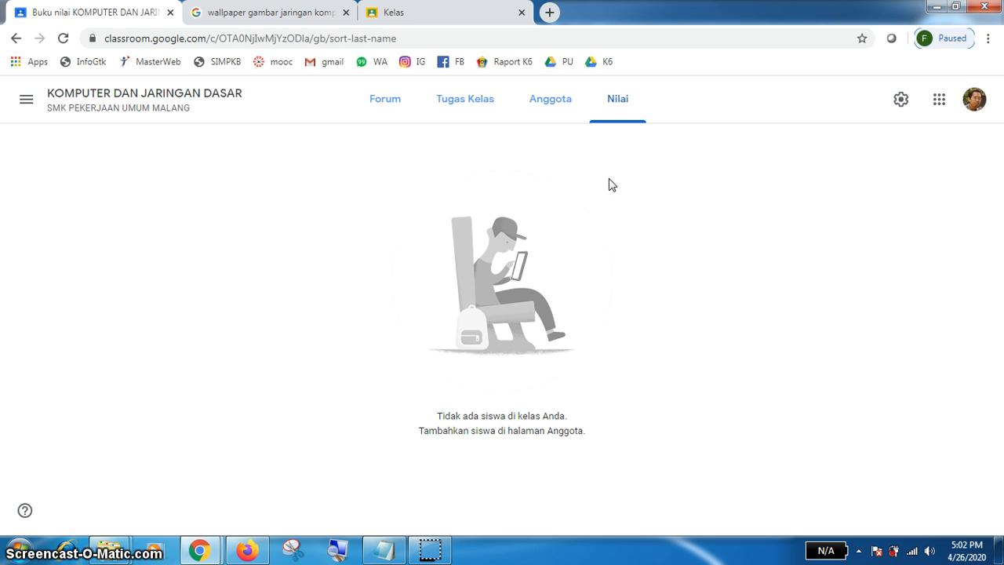
pyautogui.click(590, 167)
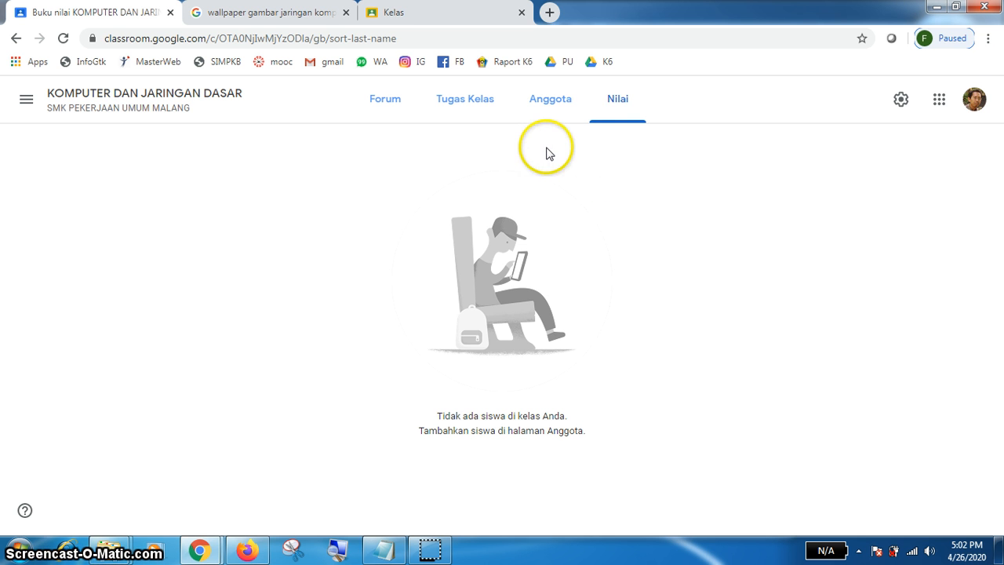